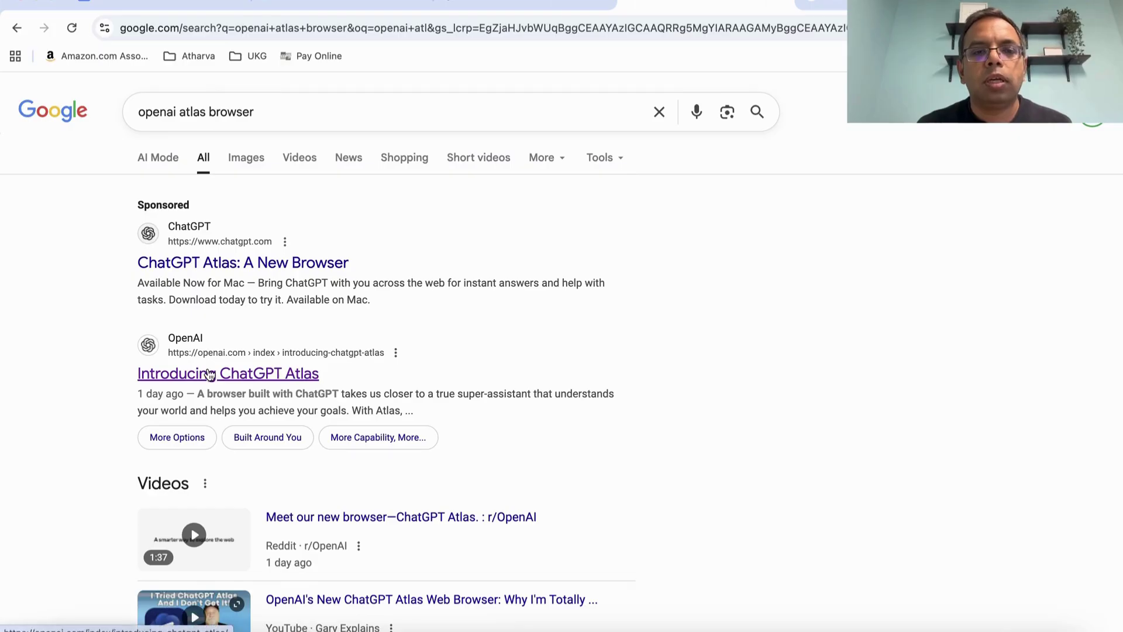
Open OpenAI's 'Introducing ChatGPT Atlas' article and scroll through its launch details
click(252, 374)
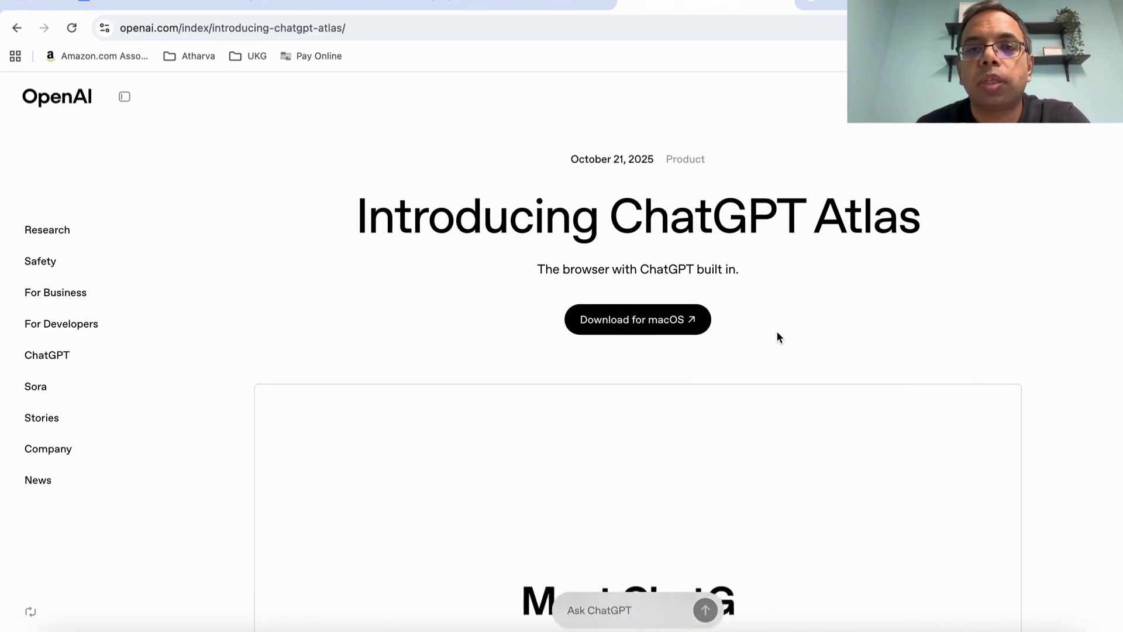
scroll(1018, 342, down, 12)
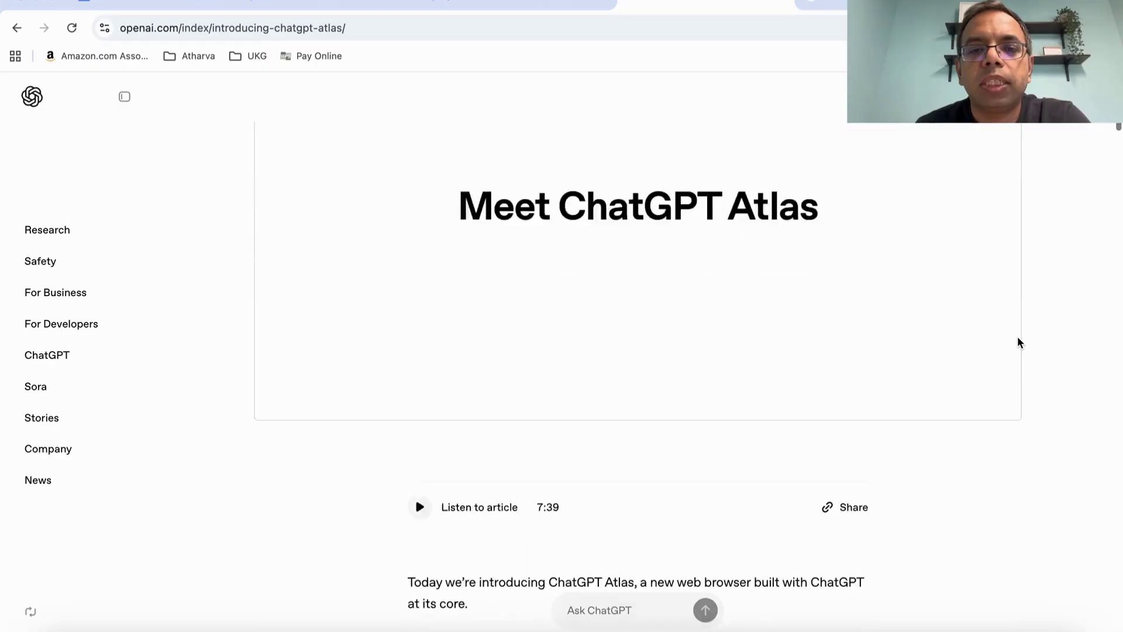
scroll(1018, 342, down, 4)
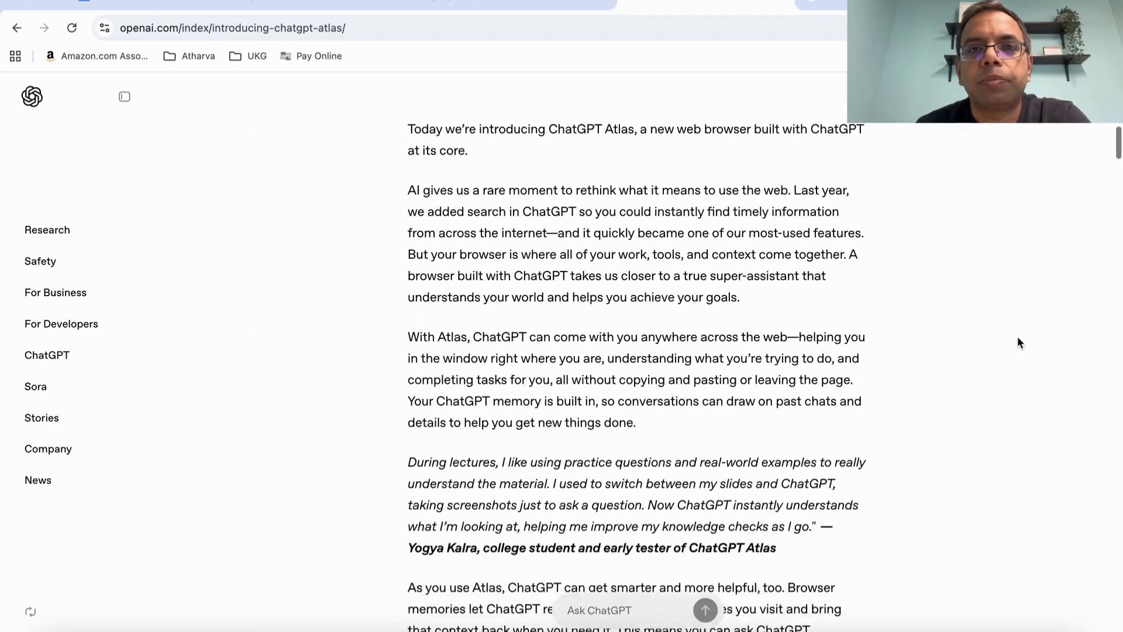
scroll(1018, 342, down, 5)
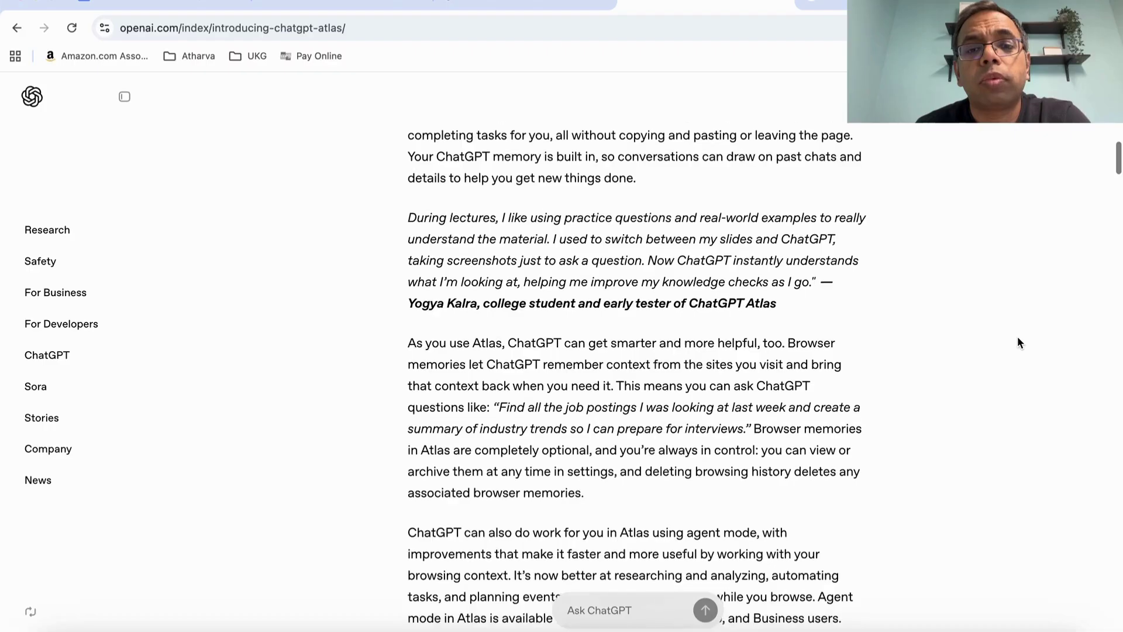
scroll(1018, 342, down, 4)
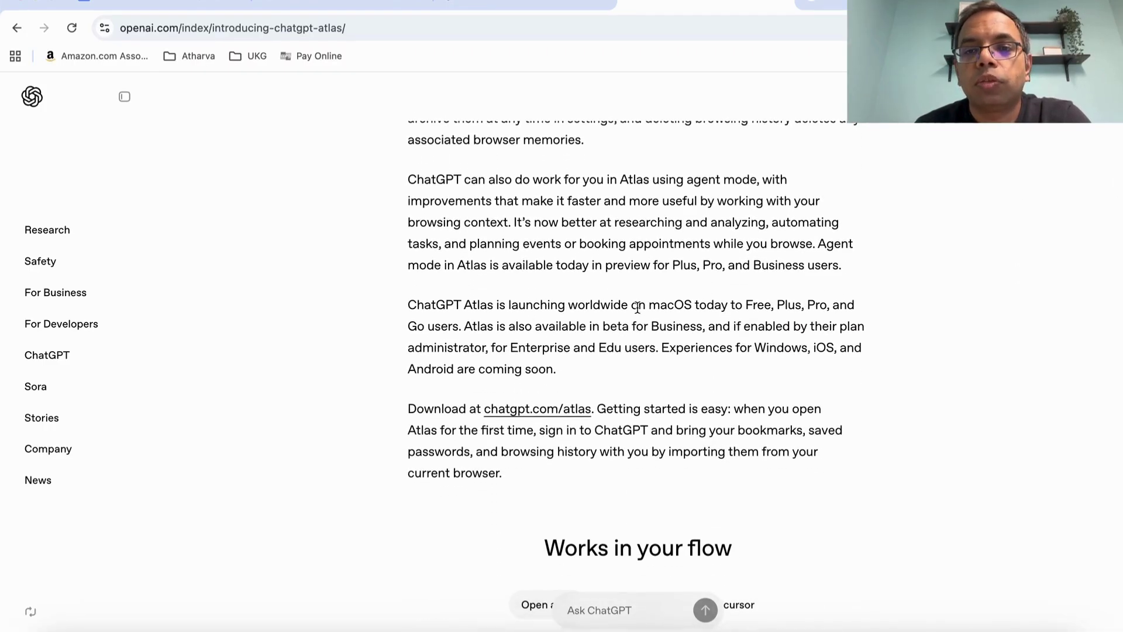
Highlight the sentence about the macOS launch, clear it, and scroll back up
drag(637, 306, 837, 328)
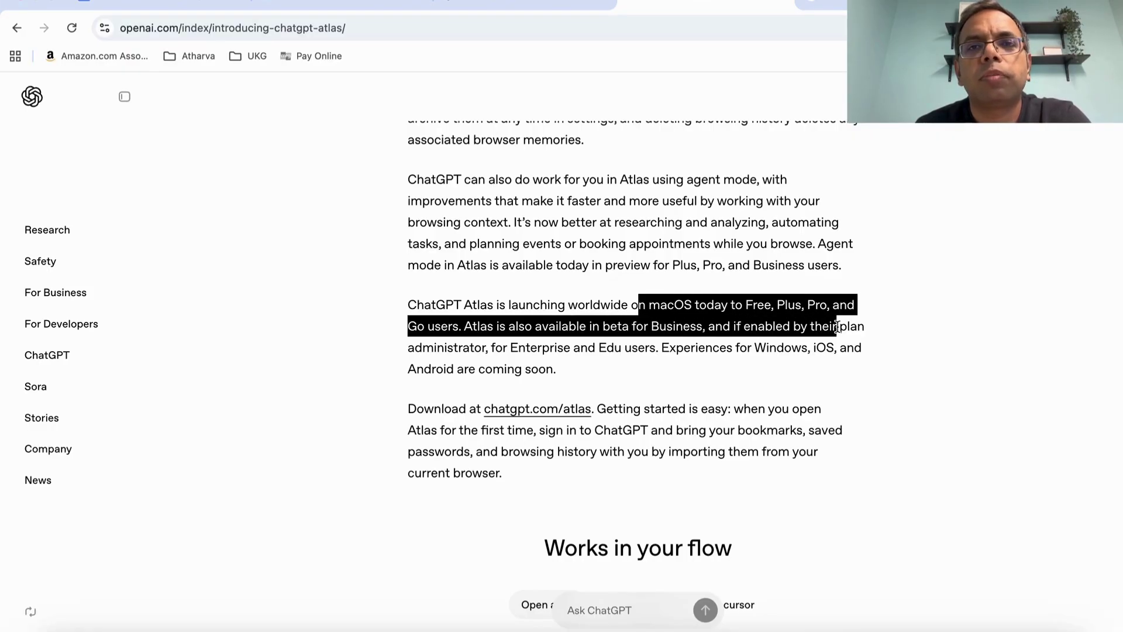
click(845, 370)
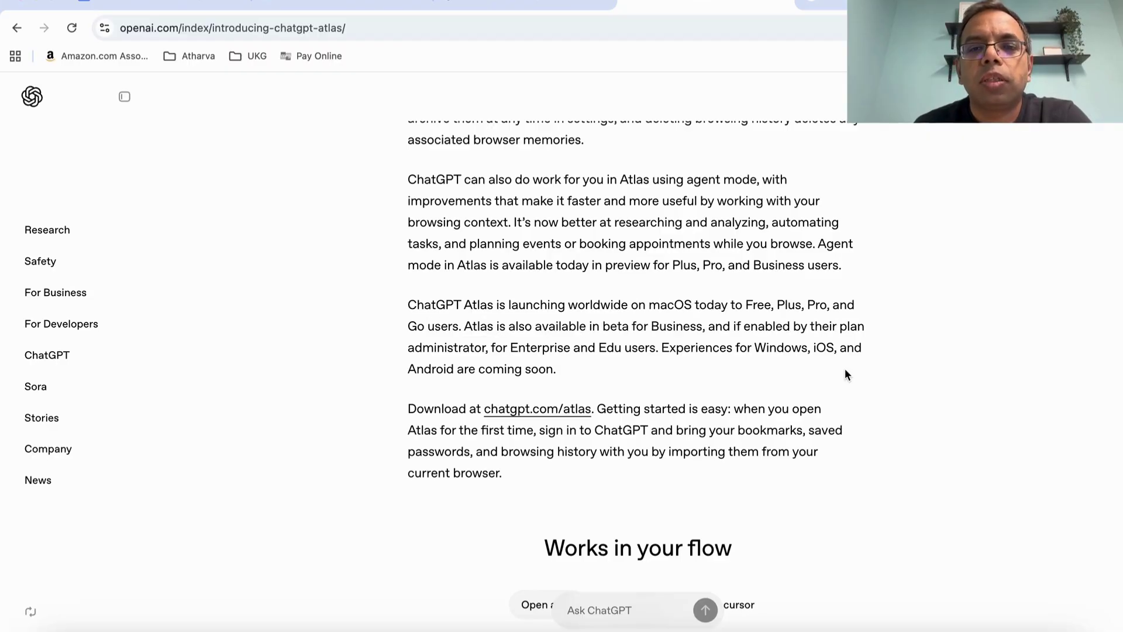
scroll(845, 375, up, 20)
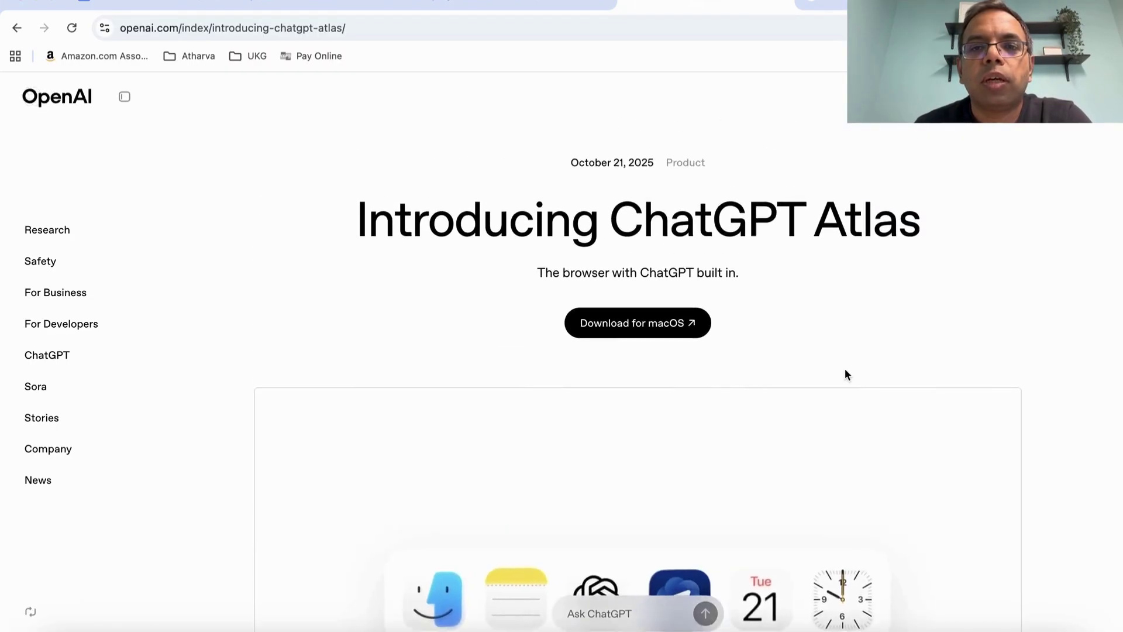
Download the Atlas installer for macOS and sign in with the ChatGPT account
click(633, 325)
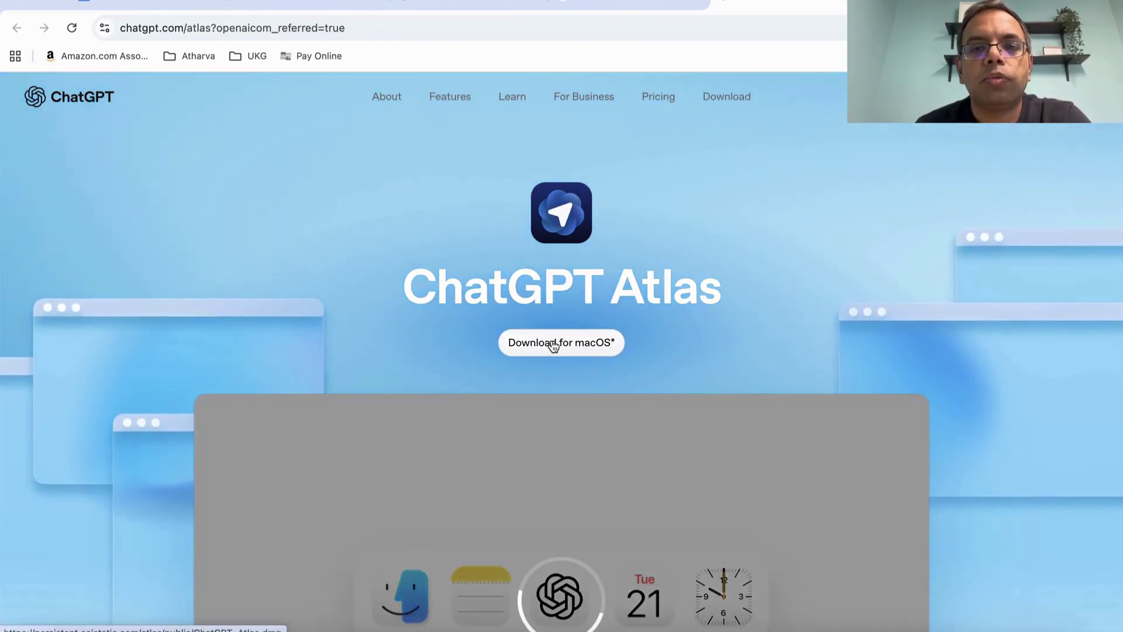
click(552, 343)
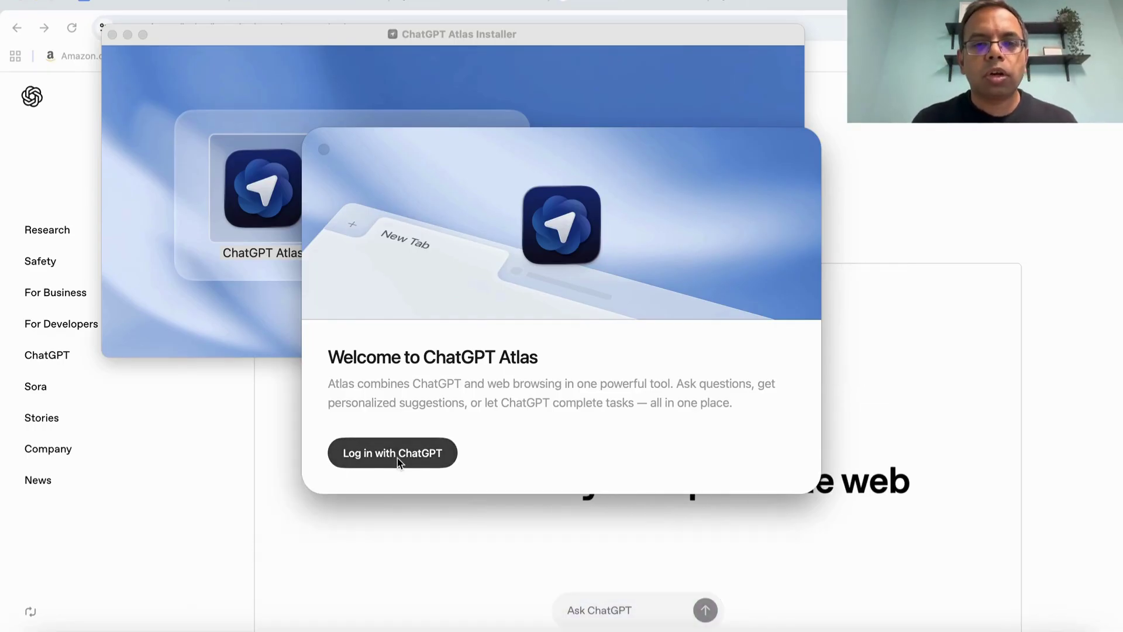
click(398, 459)
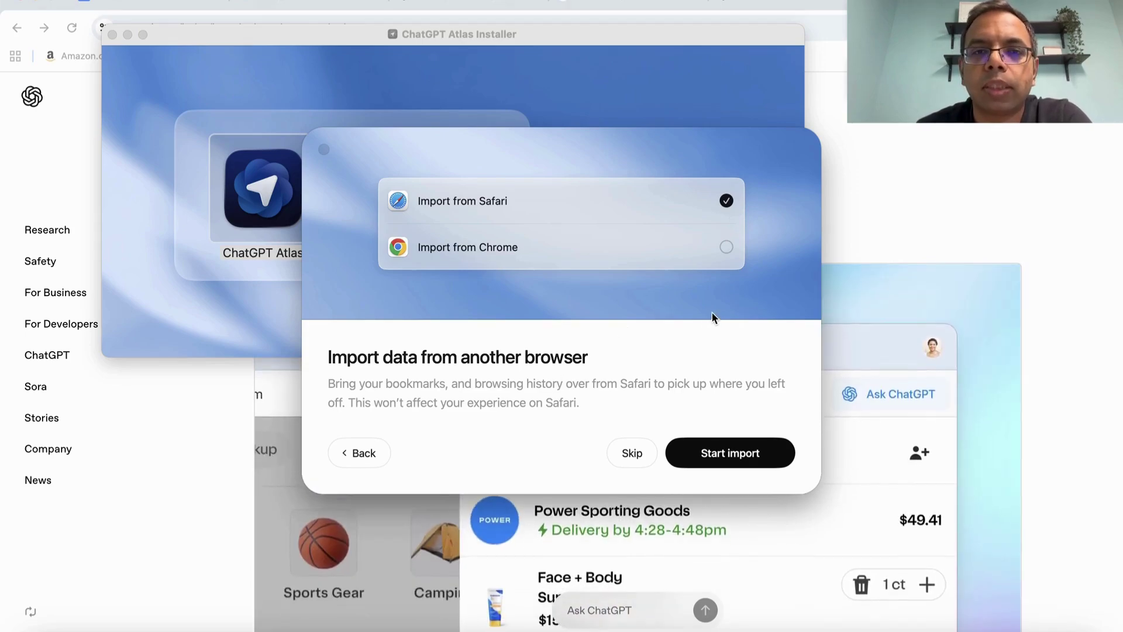
Import browsing data from Chrome, skipping keychain access for saved passwords
click(726, 246)
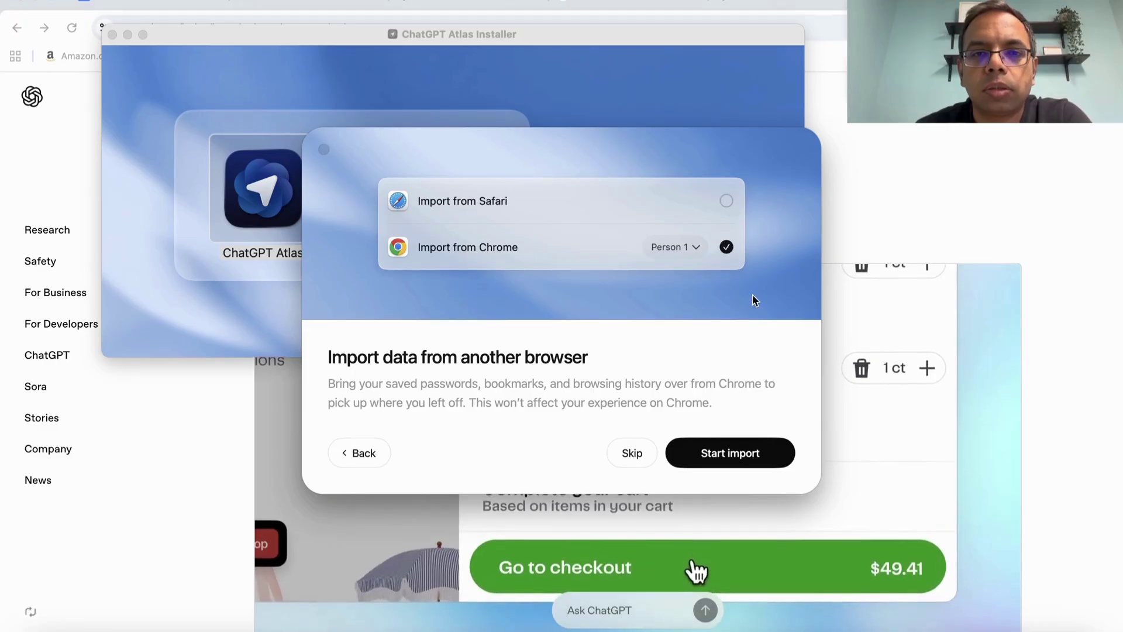
click(753, 459)
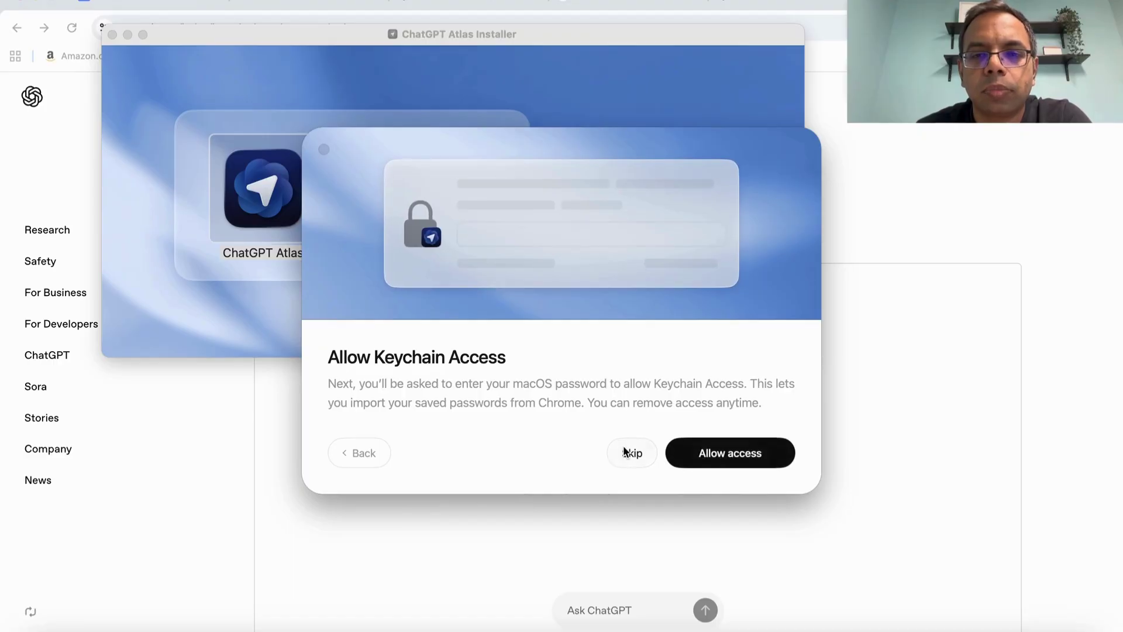
click(626, 451)
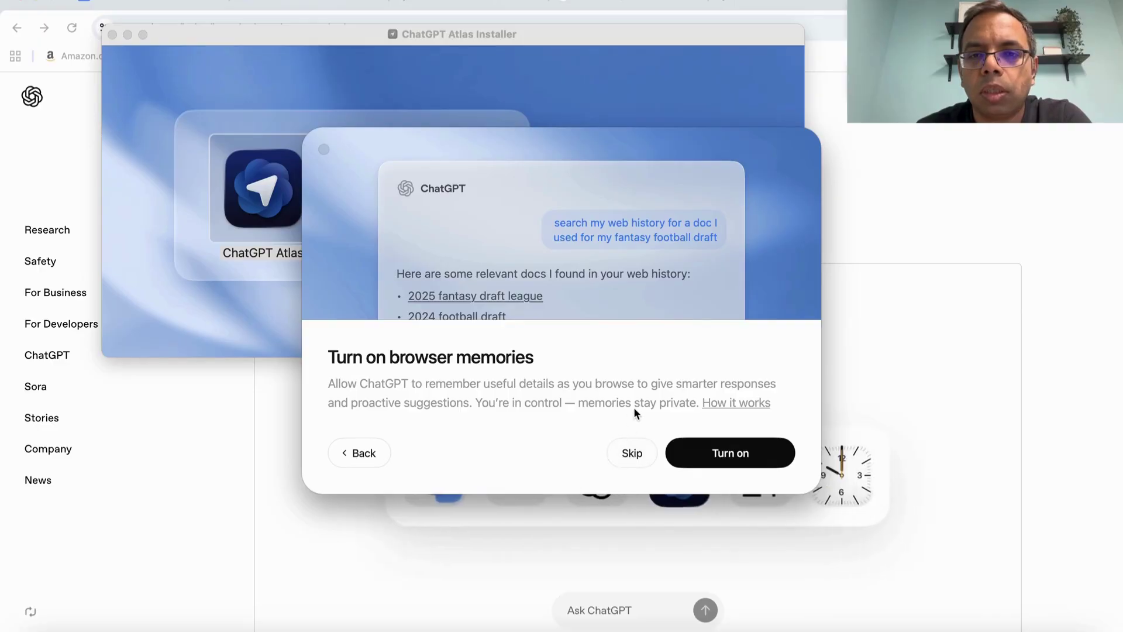
Continue past the memories, sidebar and cursor intros, decline default-browser status, and finish setup
click(714, 454)
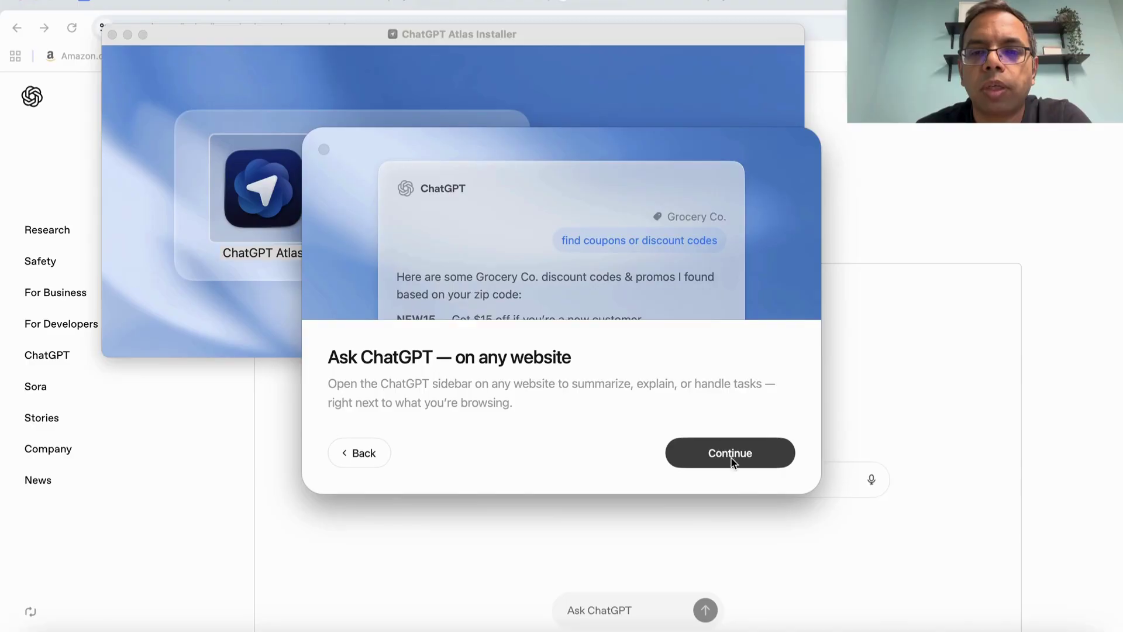
click(735, 461)
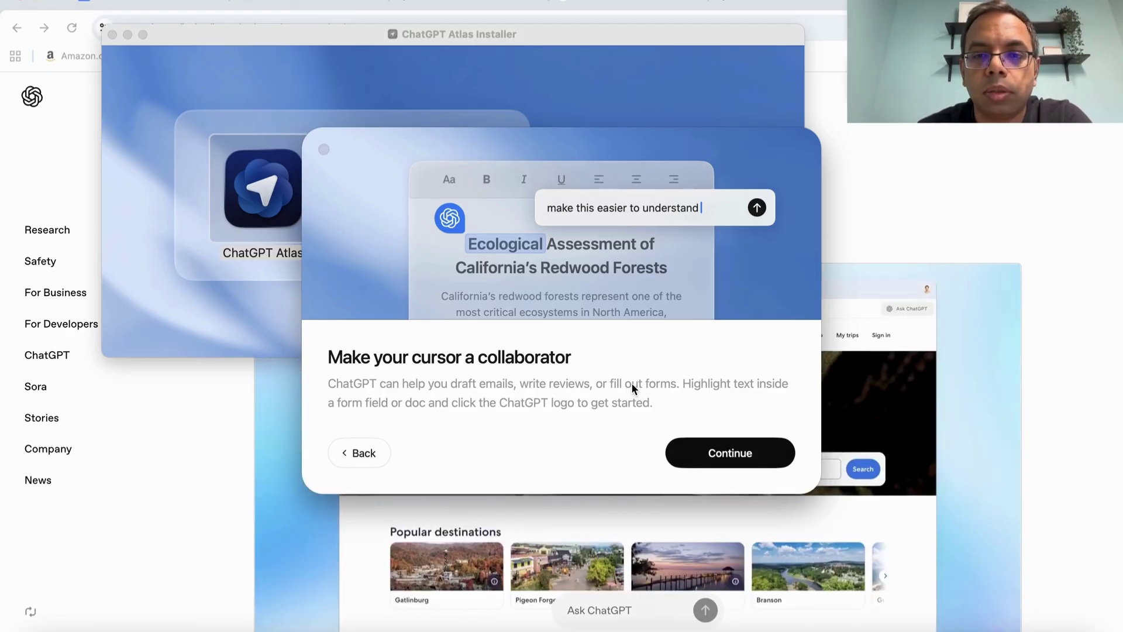
click(718, 455)
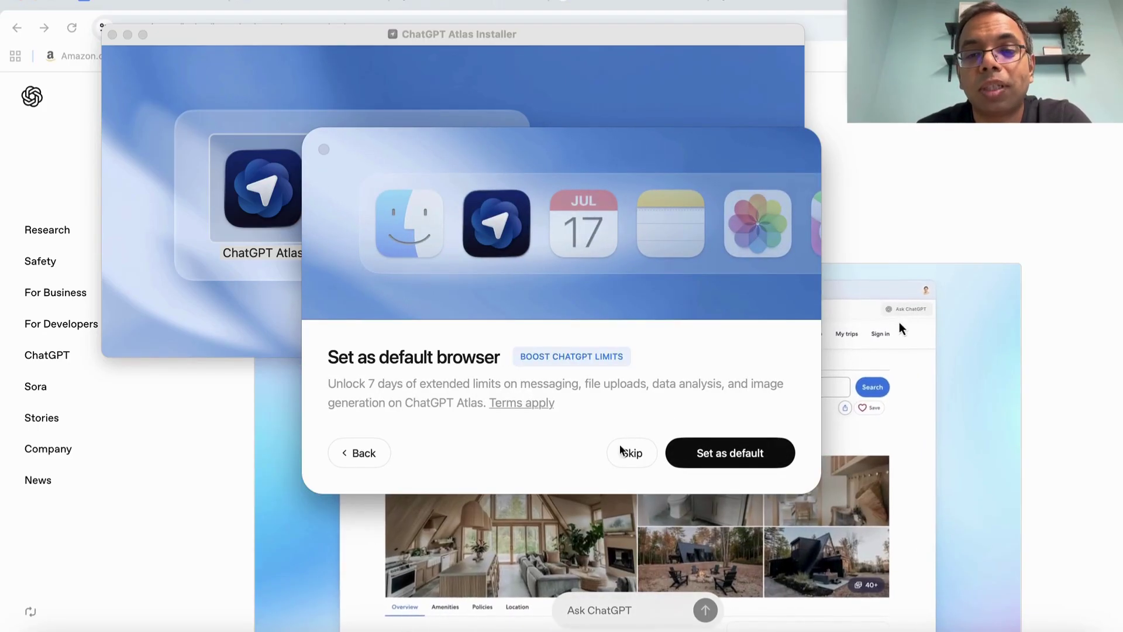
click(627, 451)
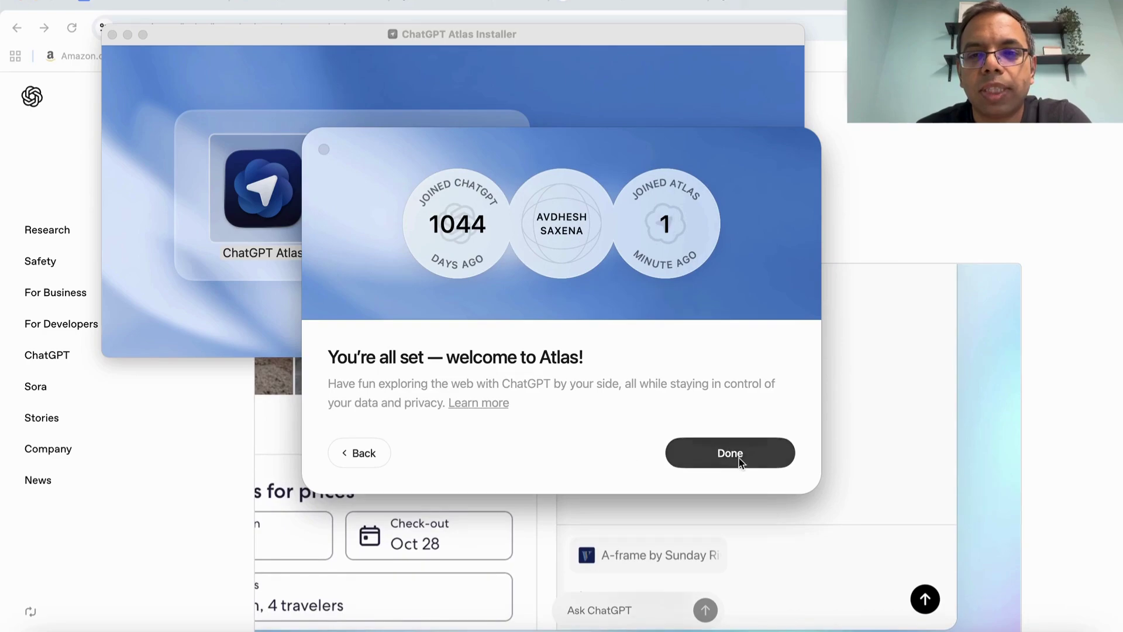
click(731, 453)
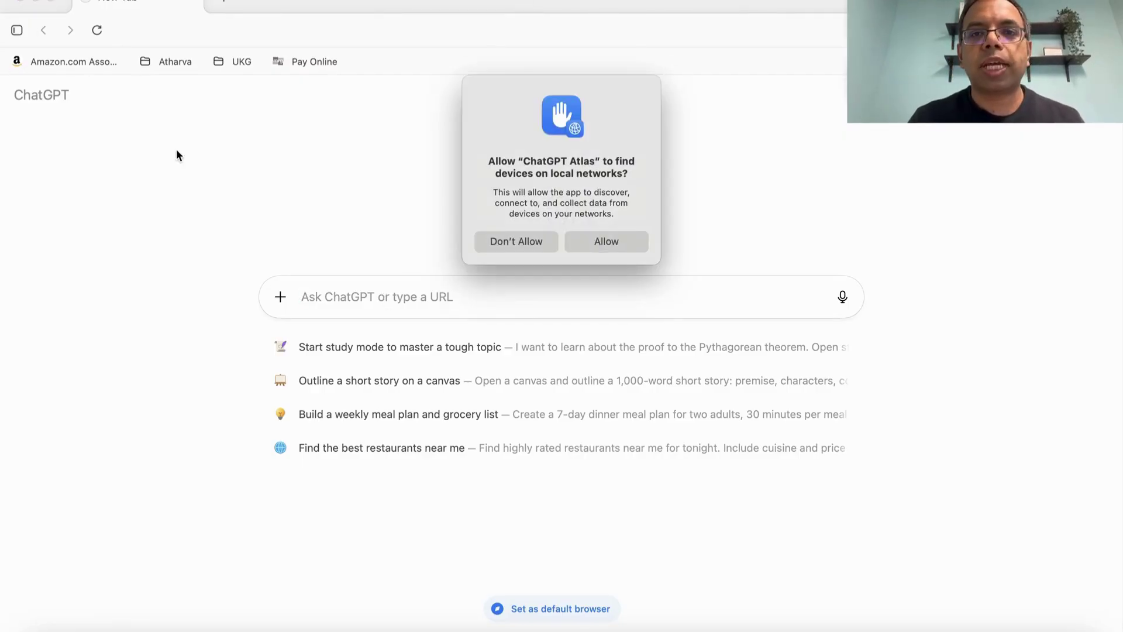
Deny local-network access, then ask ChatGPT from the address bar for high-protein breakfast recipes
click(501, 240)
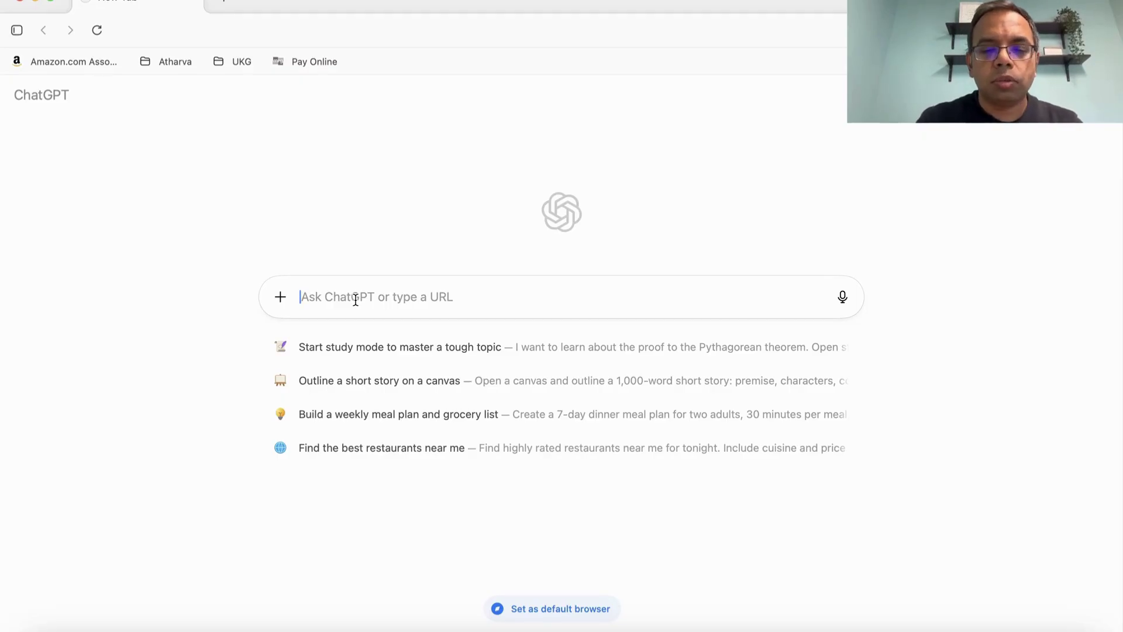
text(find me re)
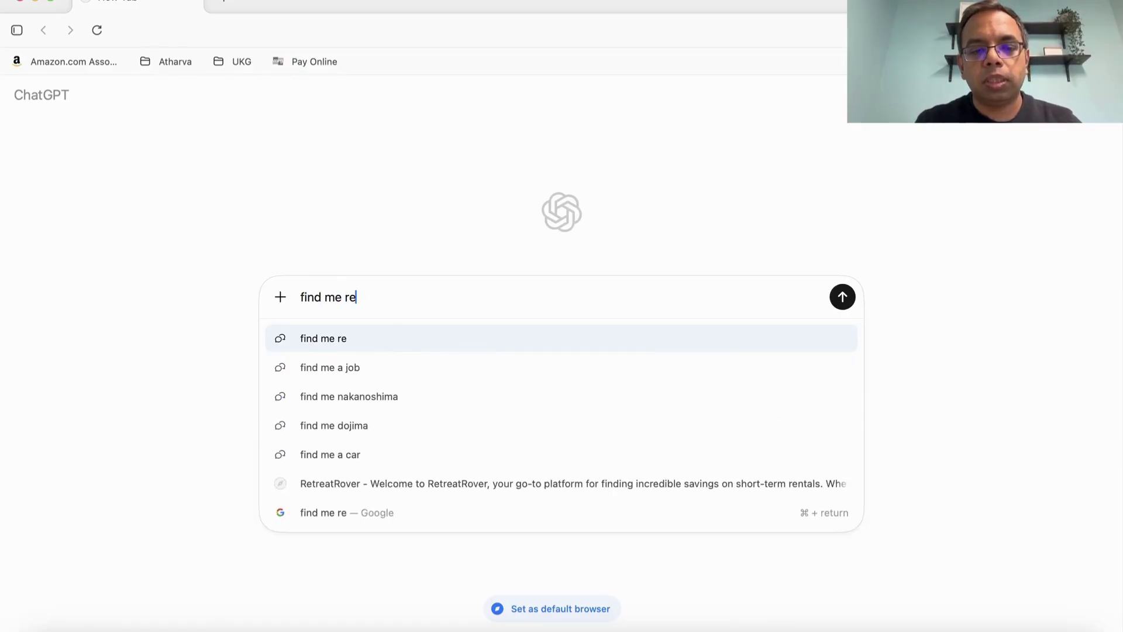
text(ceip)
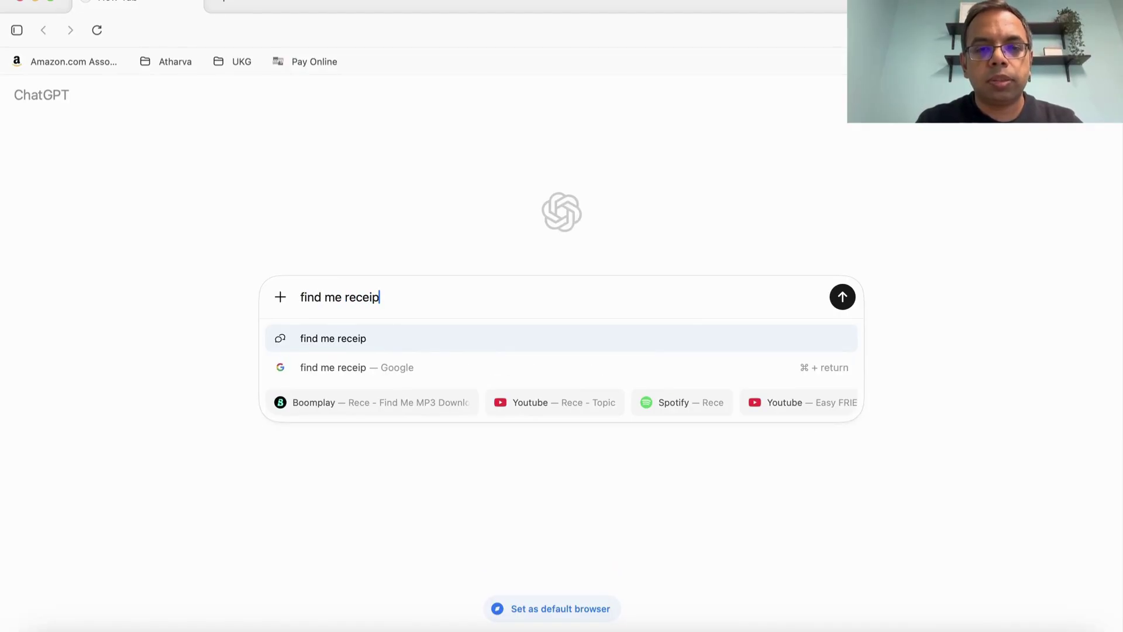
text(e )
text(for breakfast which has high protein)
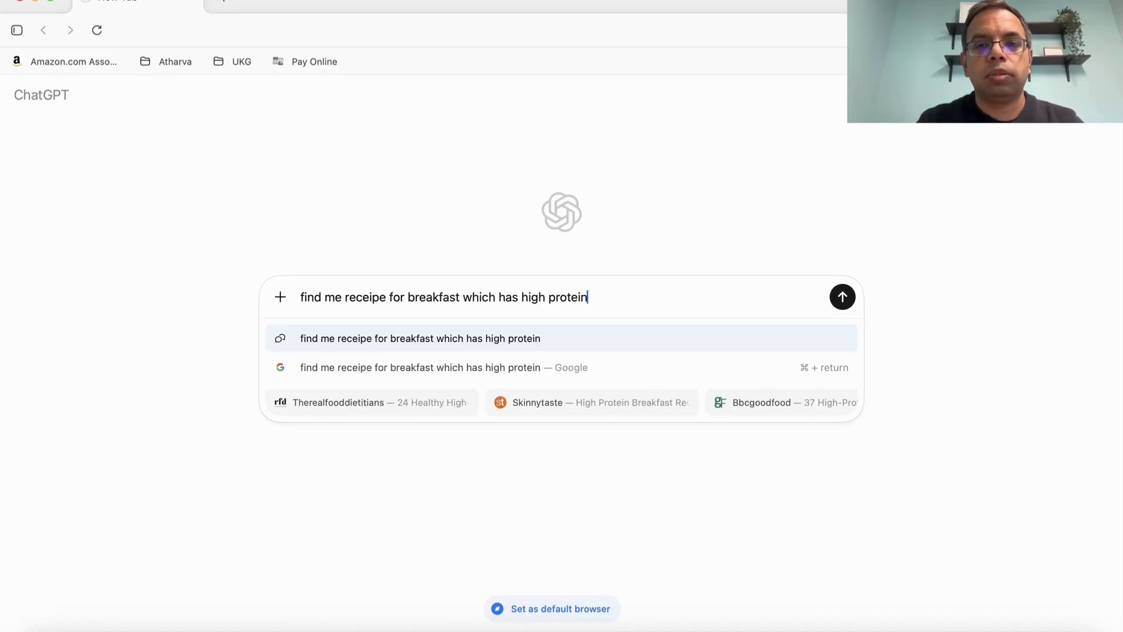
key(Return)
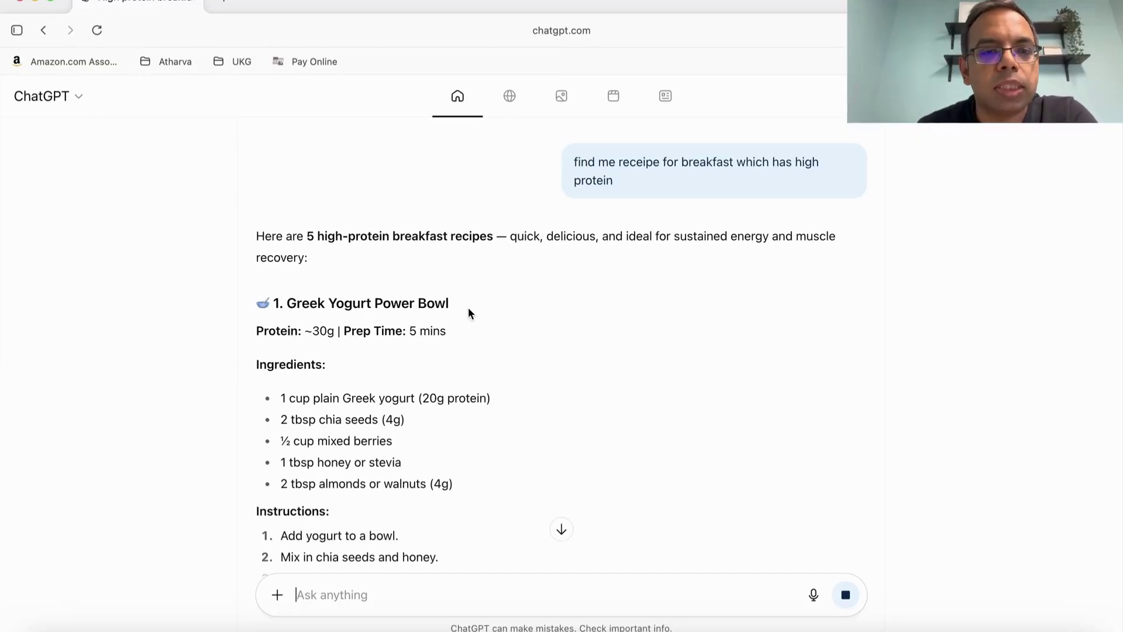
scroll(468, 313, down, 10)
scroll(468, 313, down, 7)
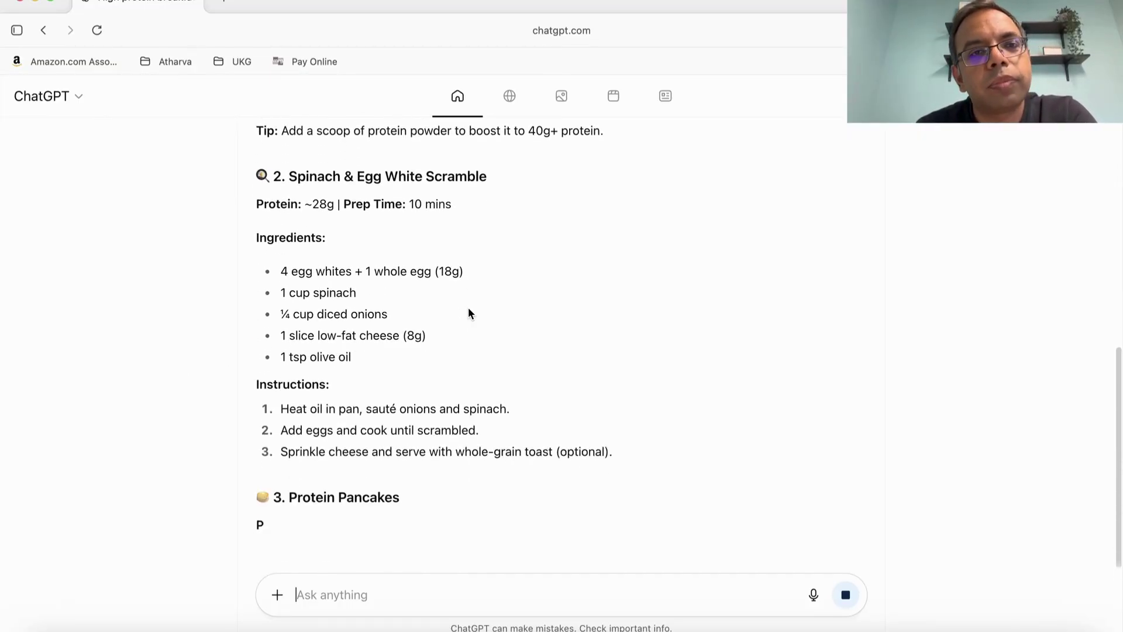
scroll(468, 313, up, 13)
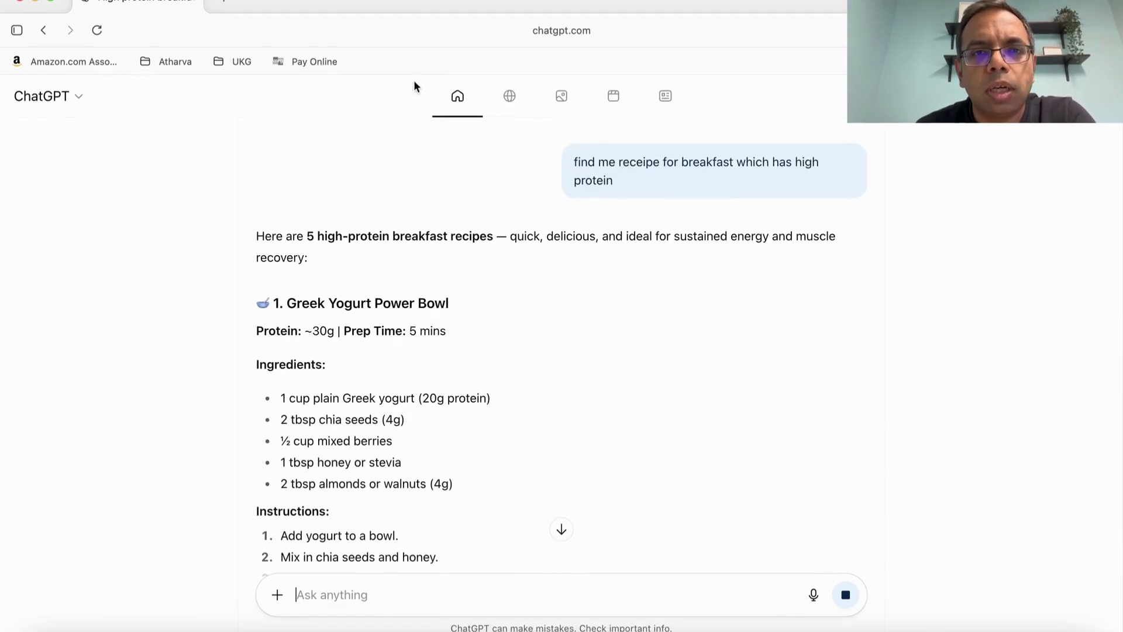
click(510, 96)
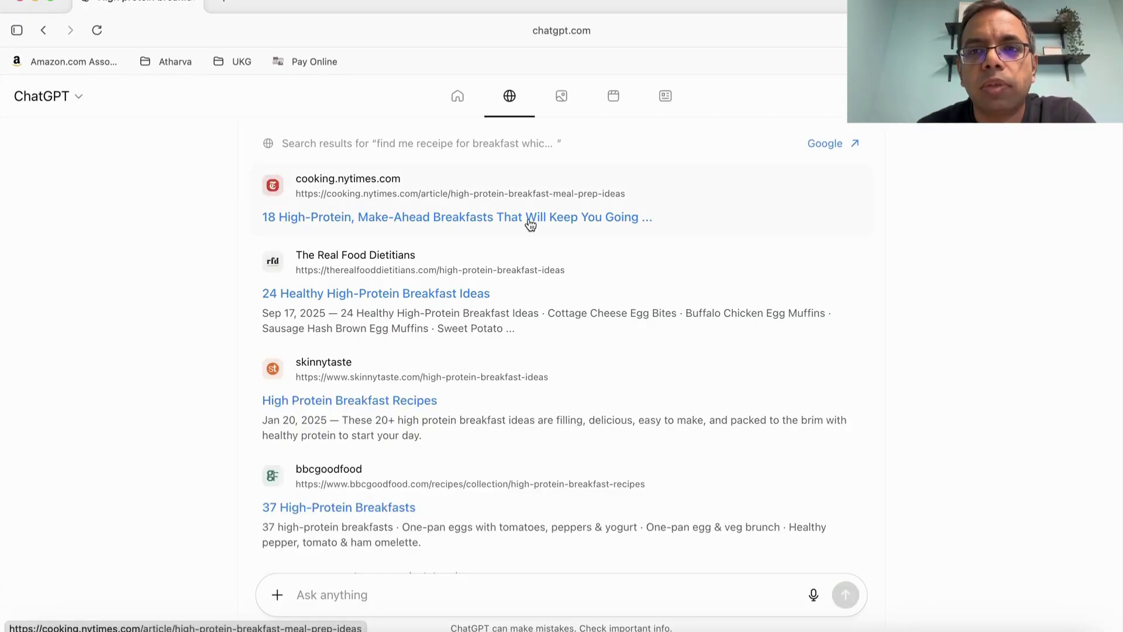
scroll(530, 224, down, 10)
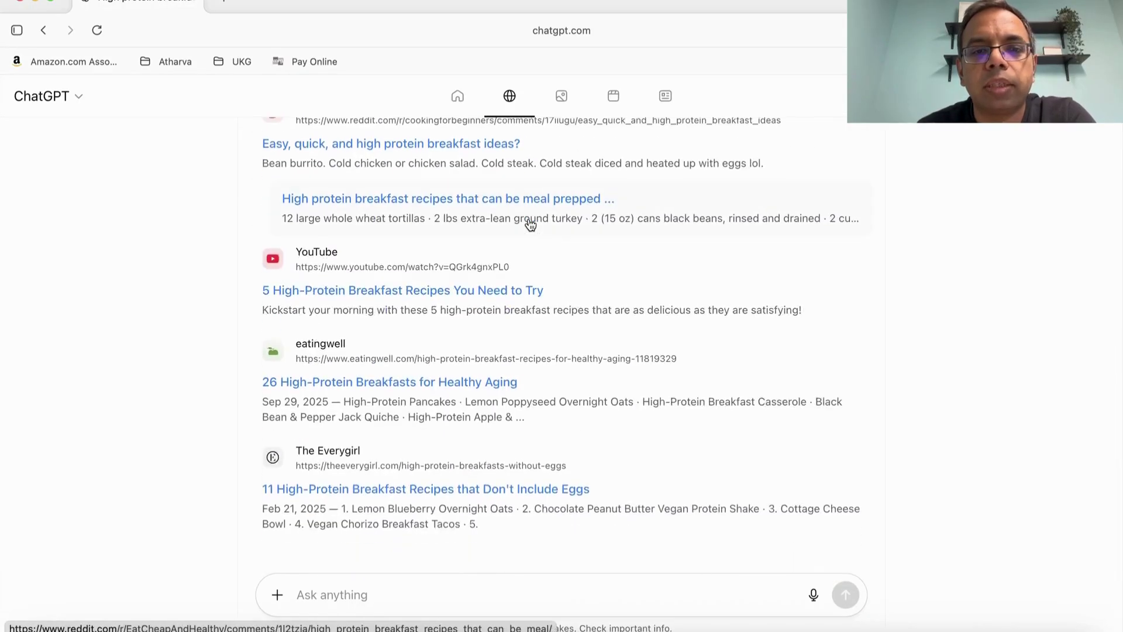
scroll(531, 224, up, 10)
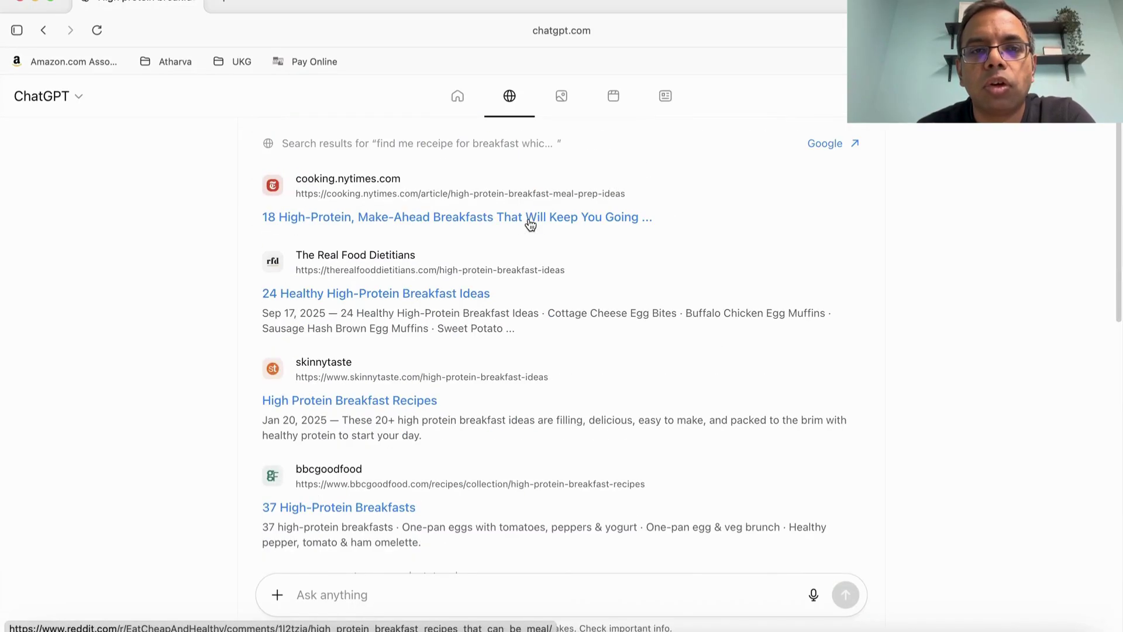
click(561, 97)
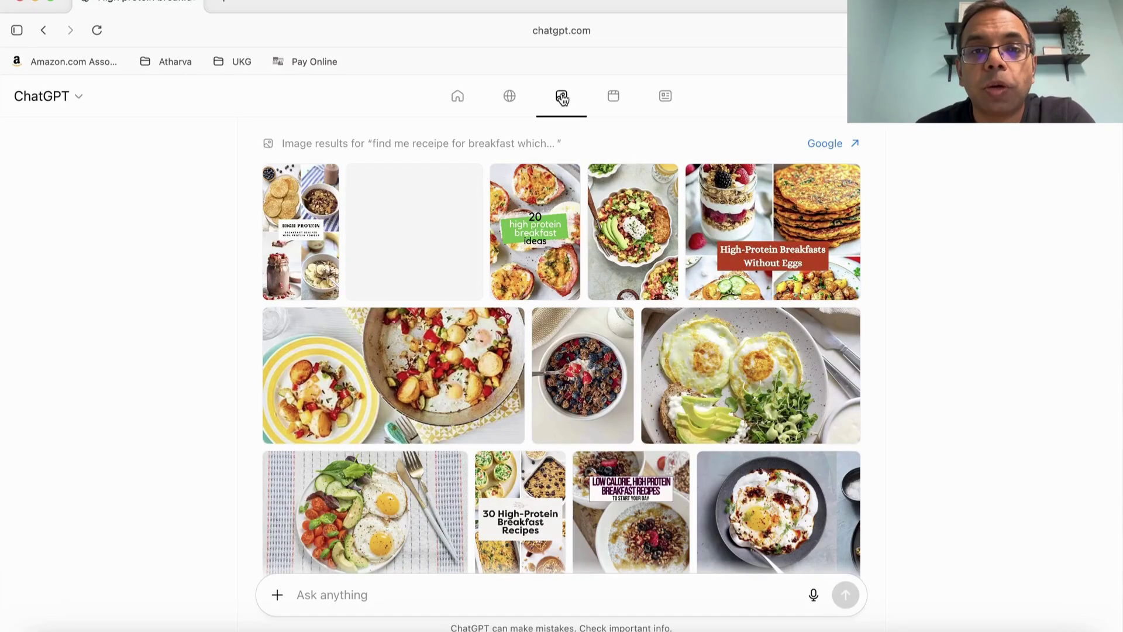
click(615, 98)
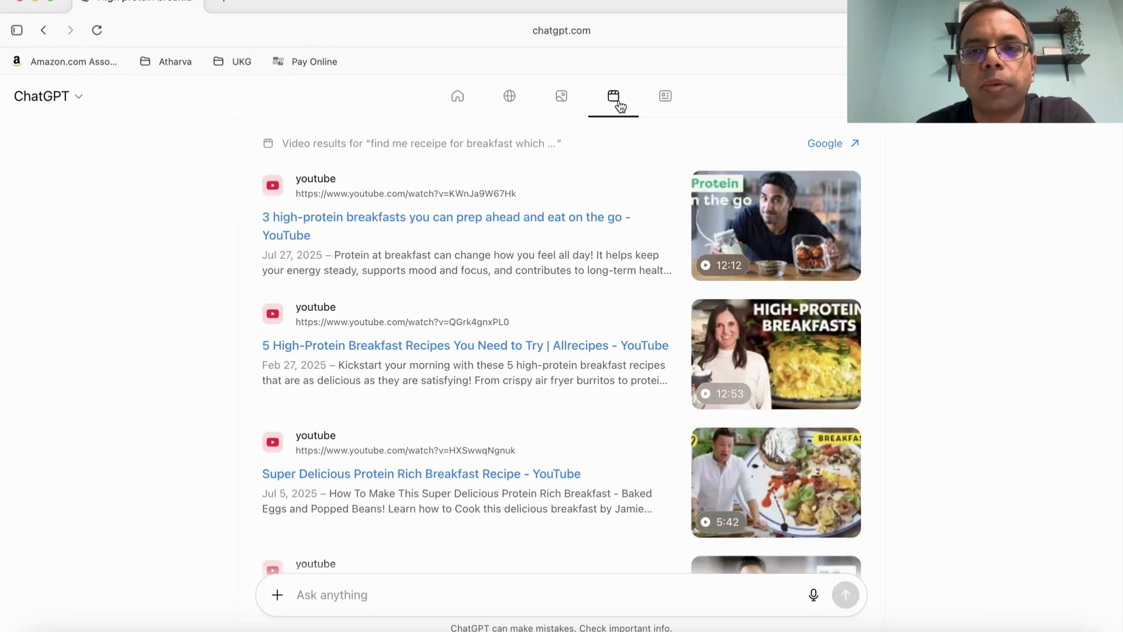
click(457, 100)
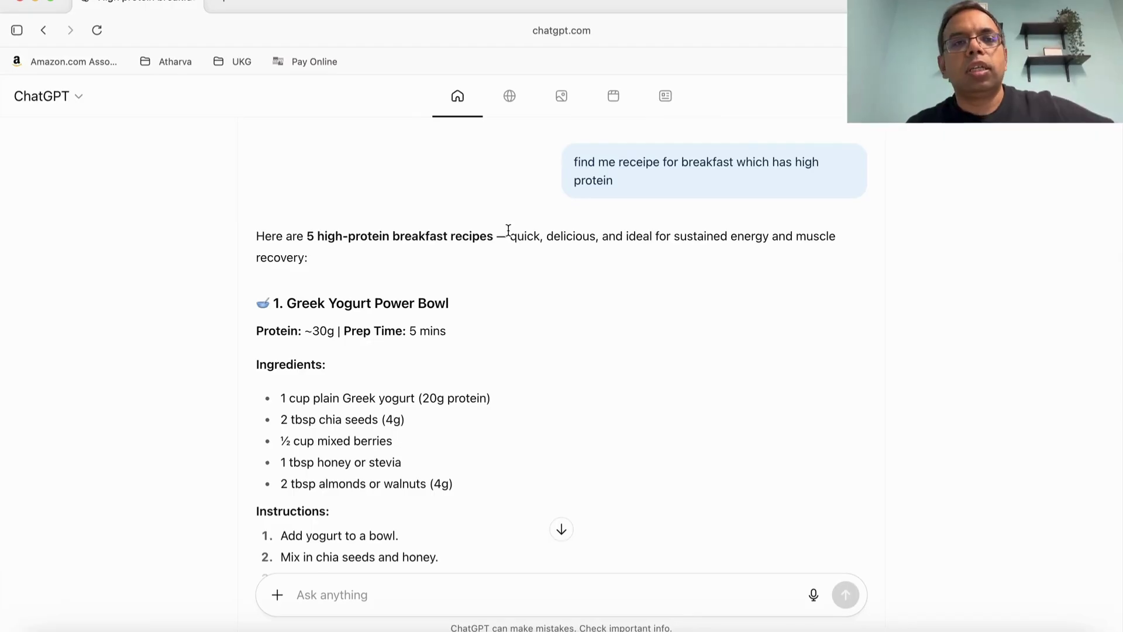
Open youtube.com in a new tab
click(228, 1)
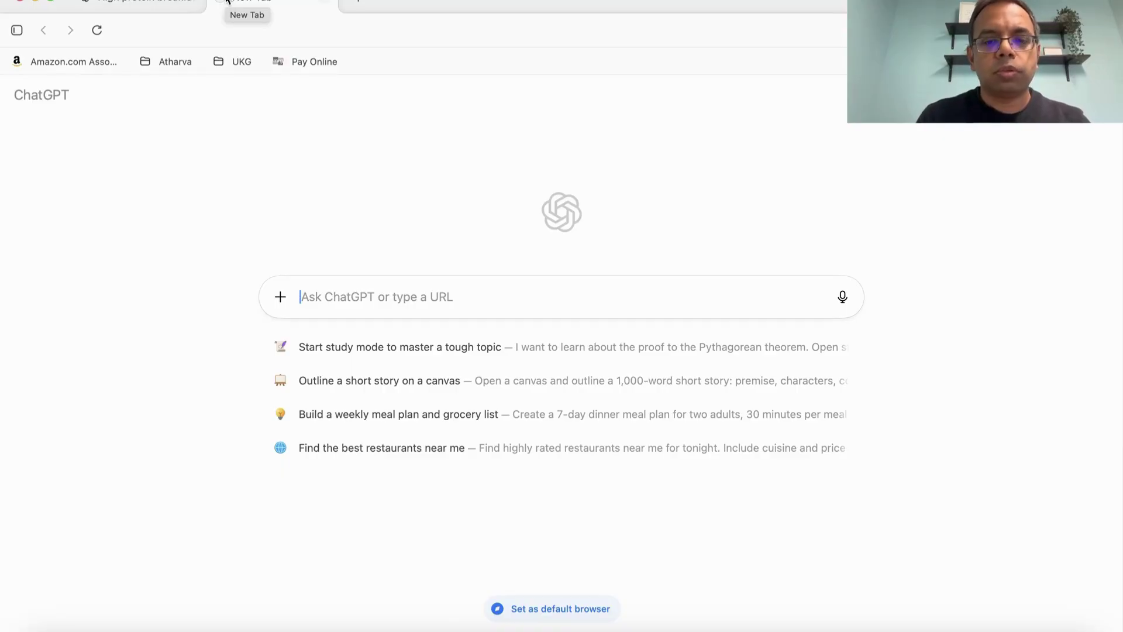
text(youtube.com)
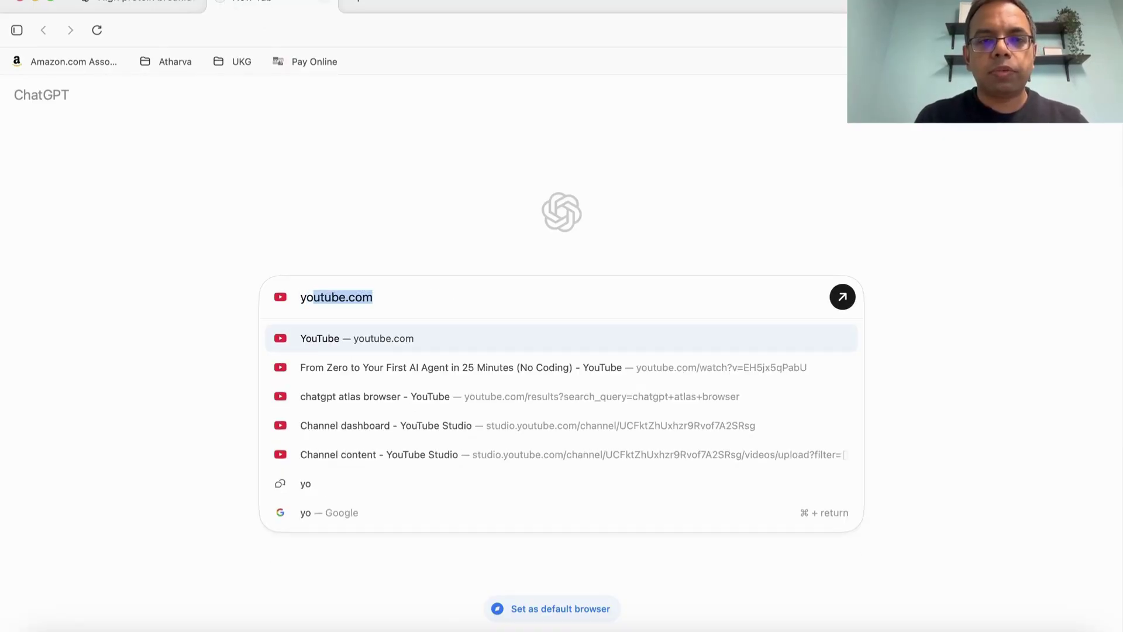
key(Return)
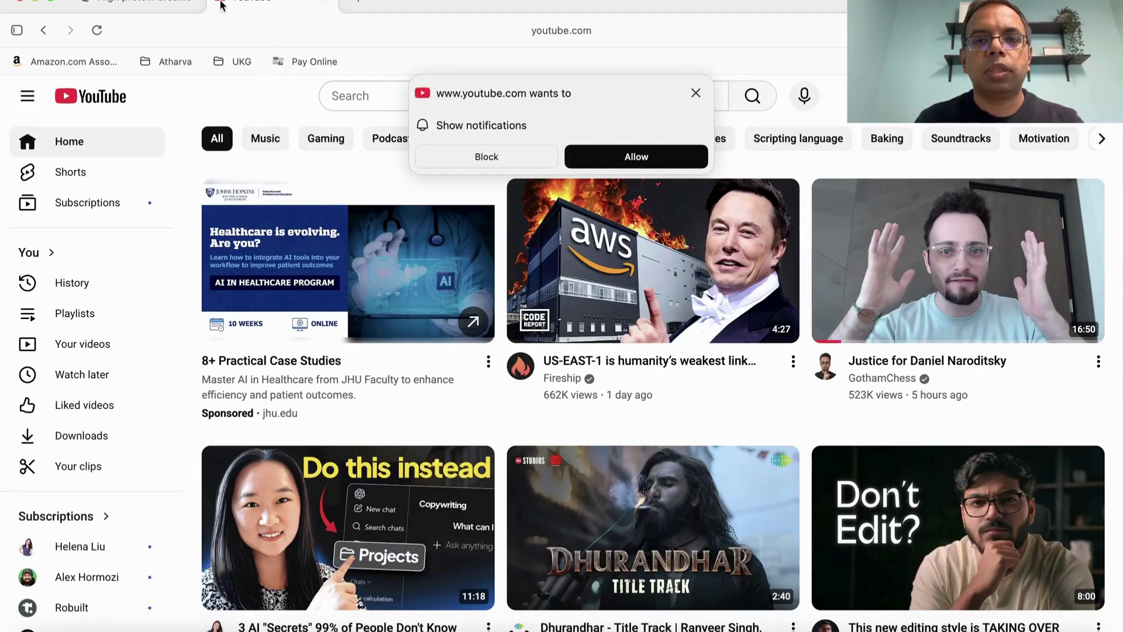
Search YouTube for 'chatgpt atlas browser', dismissing the notification prompt, and open the ChatGPT sidebar
click(373, 98)
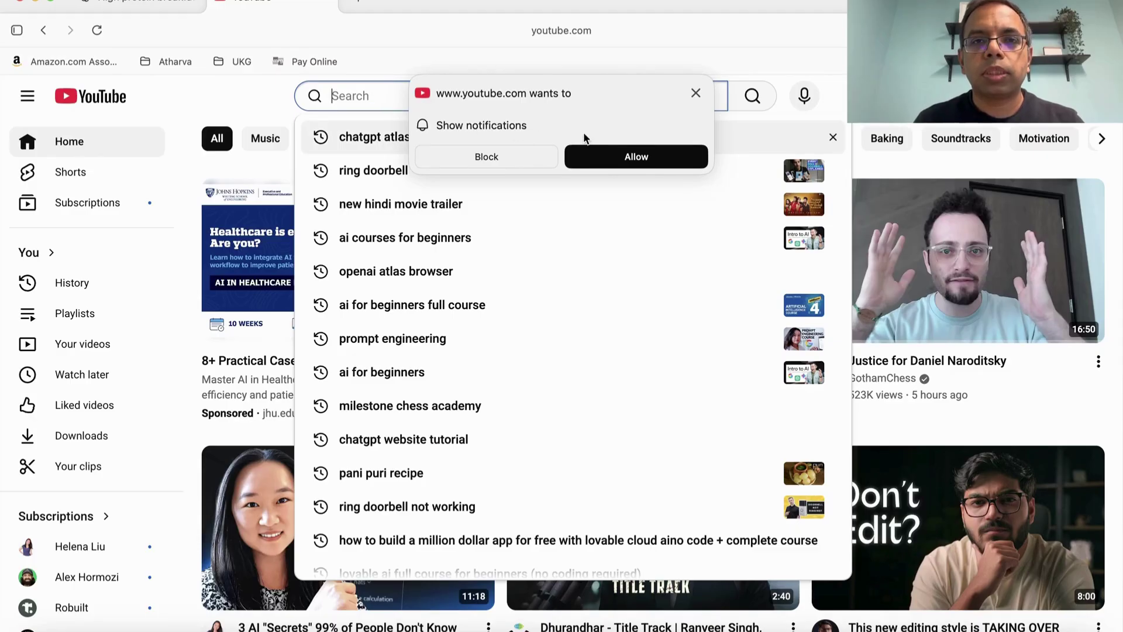
click(695, 95)
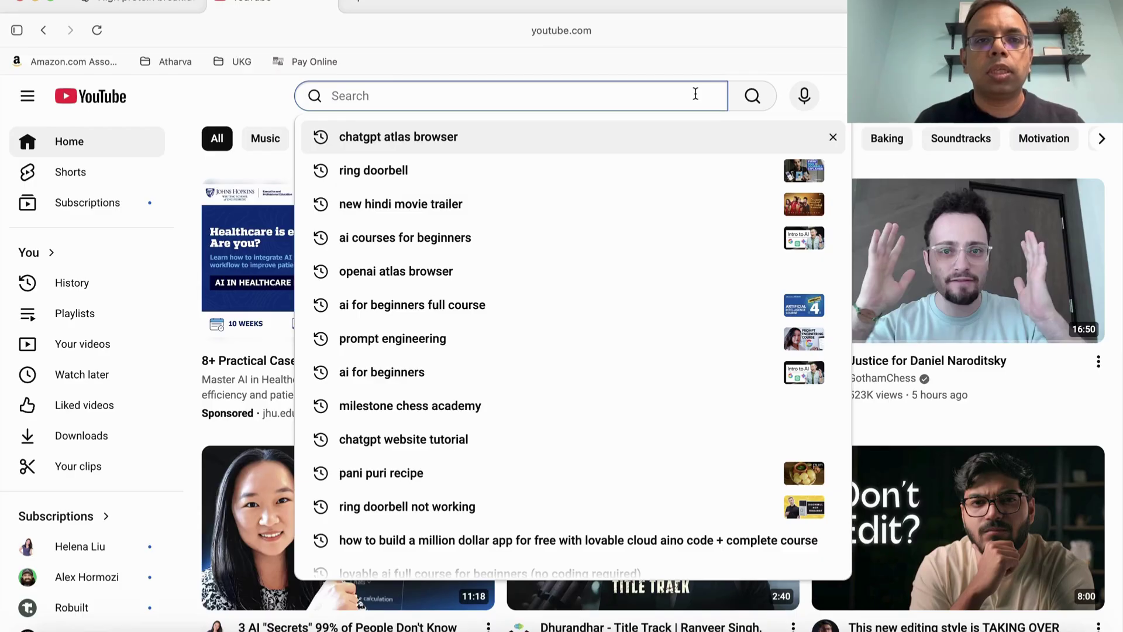
click(414, 142)
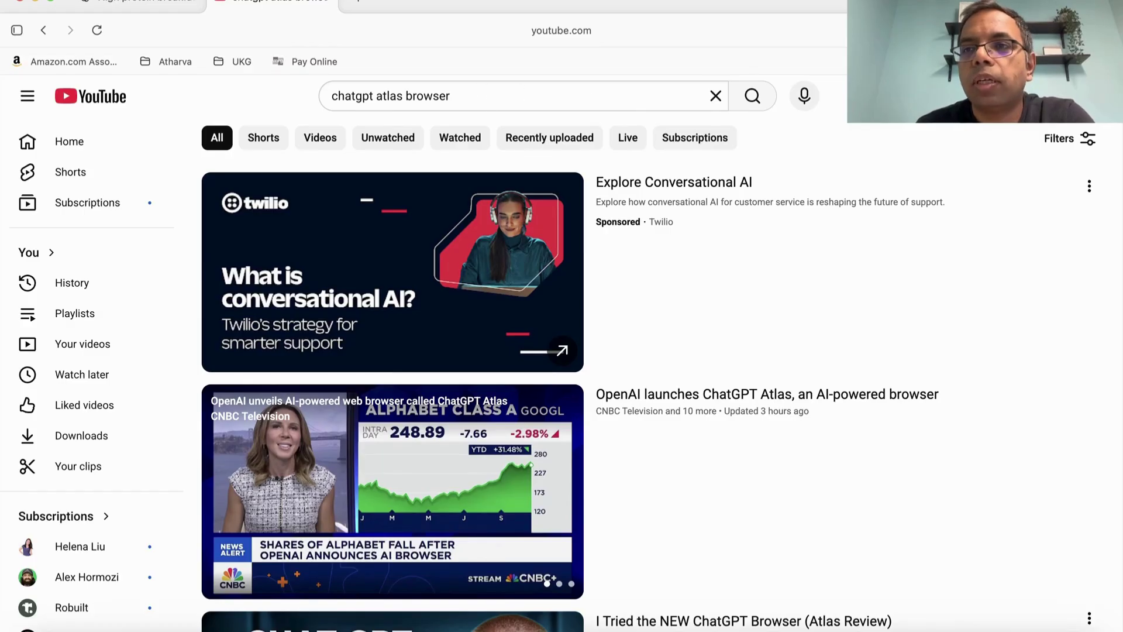
key(super+period)
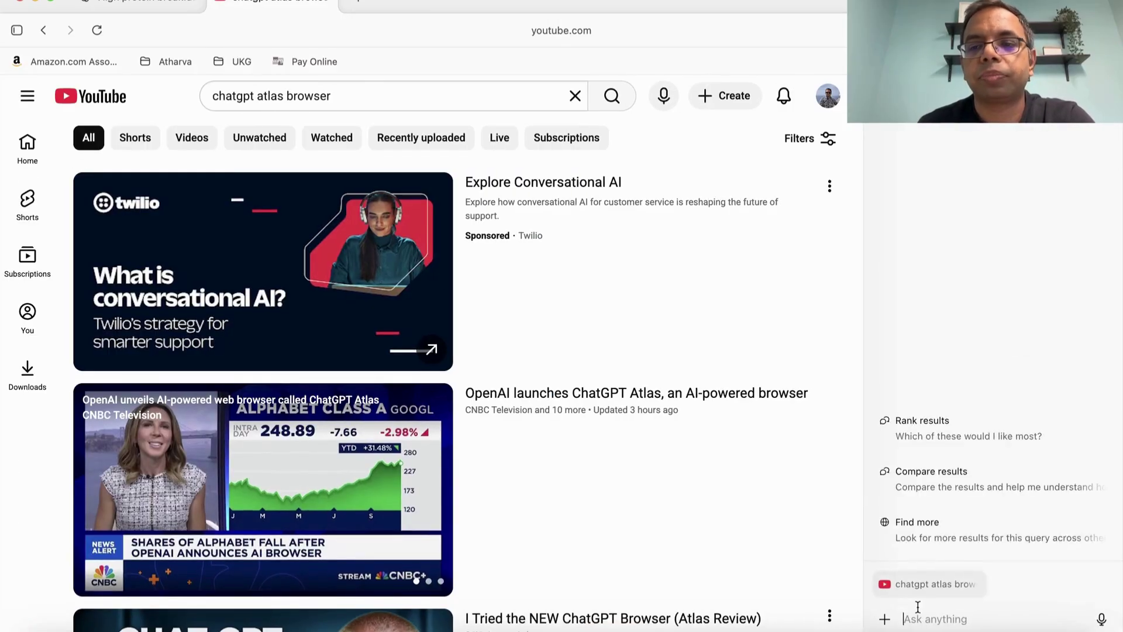
Ask the sidebar to scan the results for the best video title and read its top 5 ideas
text(find m)
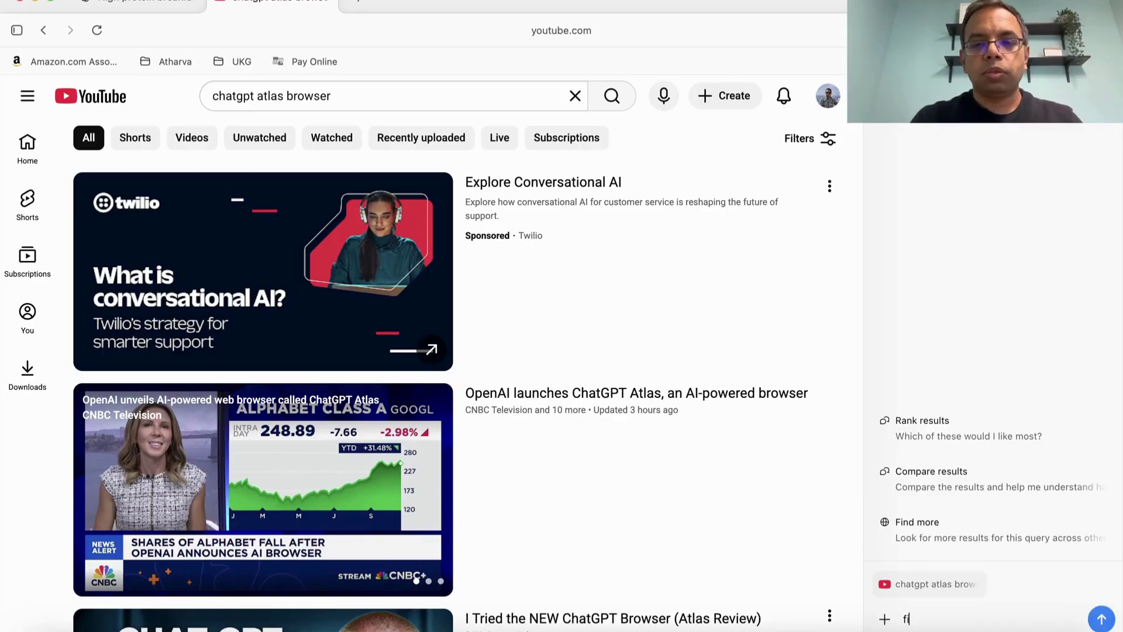
text(e best title for video on this topic)
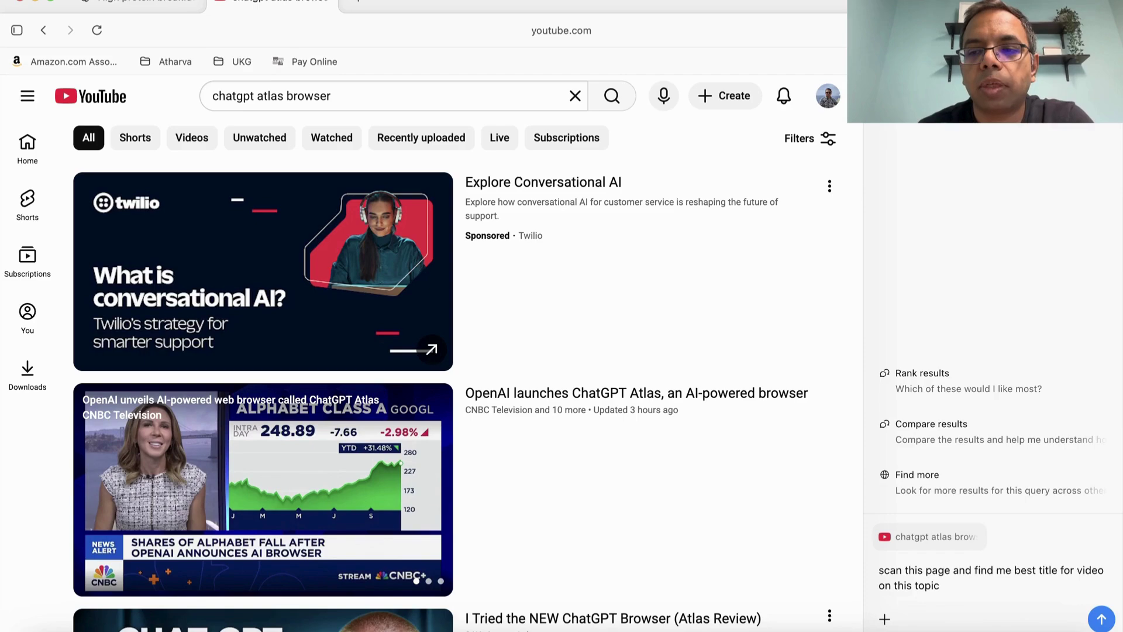
click(1102, 618)
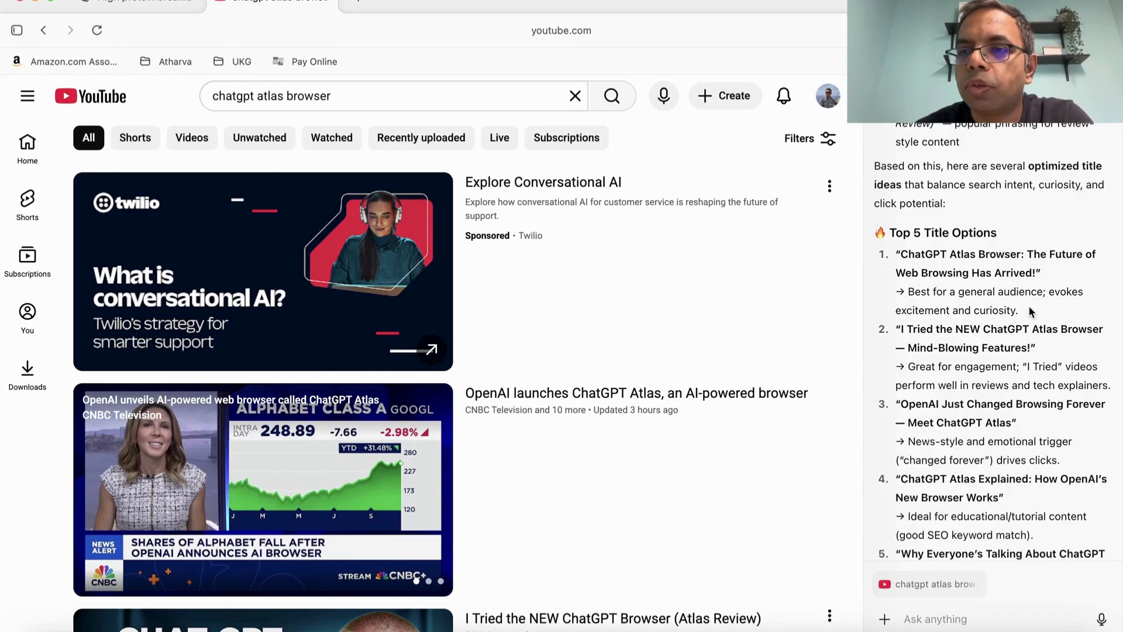
scroll(1048, 309, down, 5)
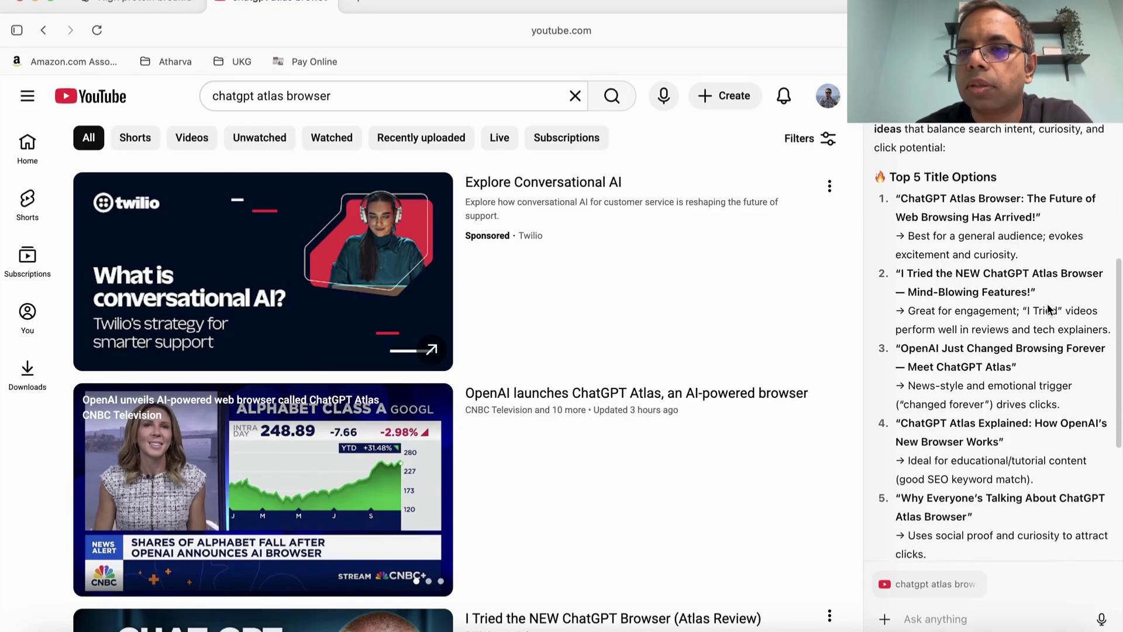
scroll(1048, 309, down, 5)
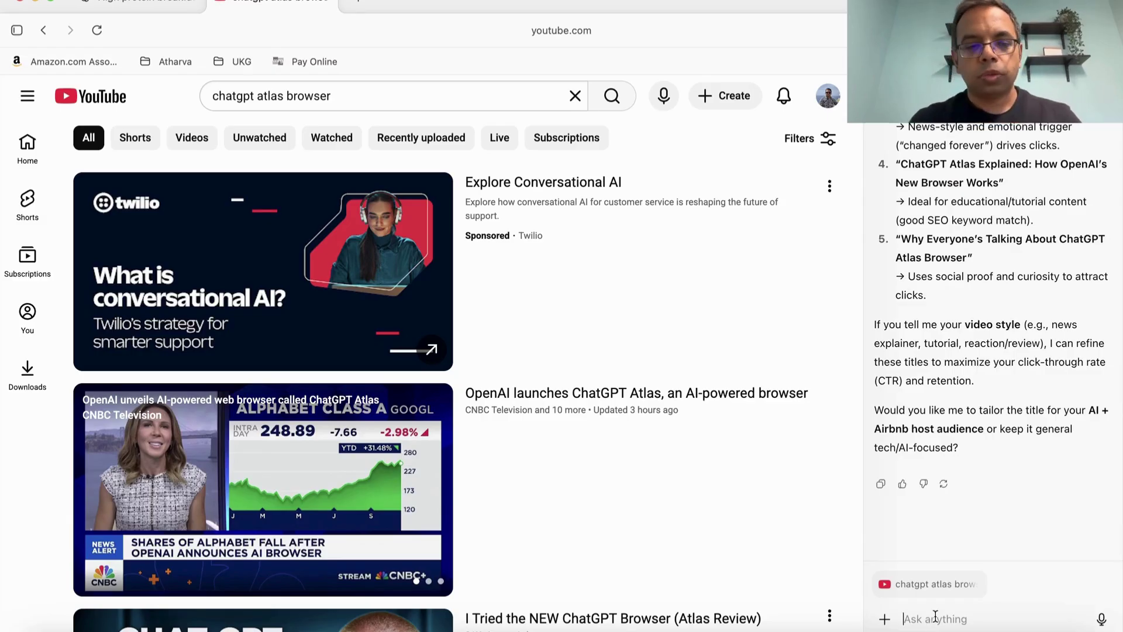
Ask which title will get maximum views and select the recommended title
text(which)
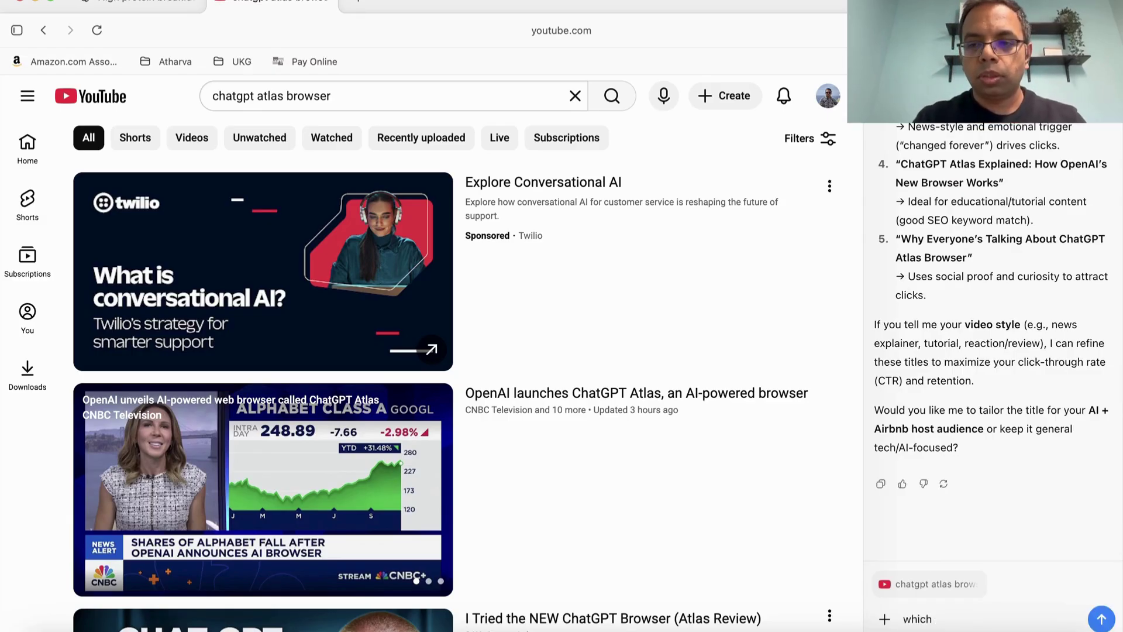
text( title wi)
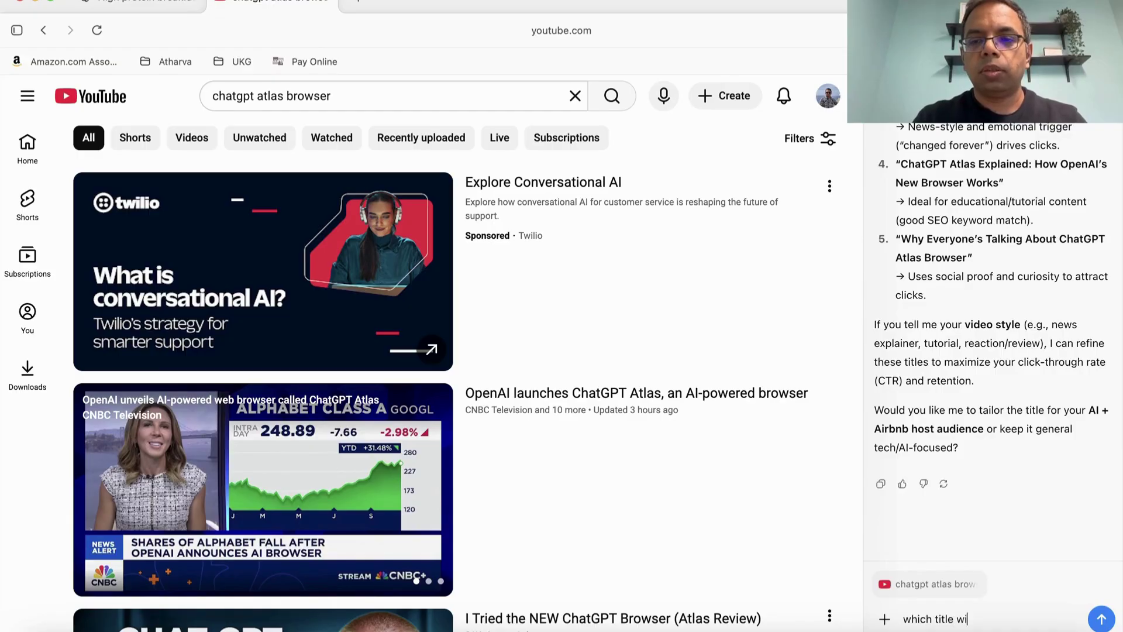
text(ll get max)
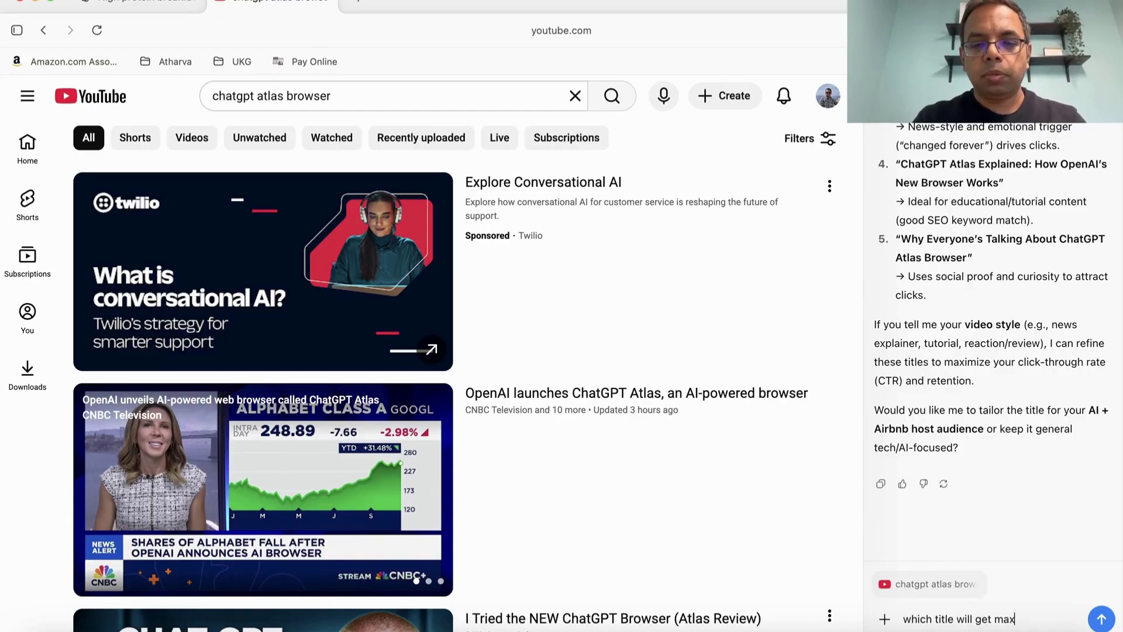
text(imum vie)
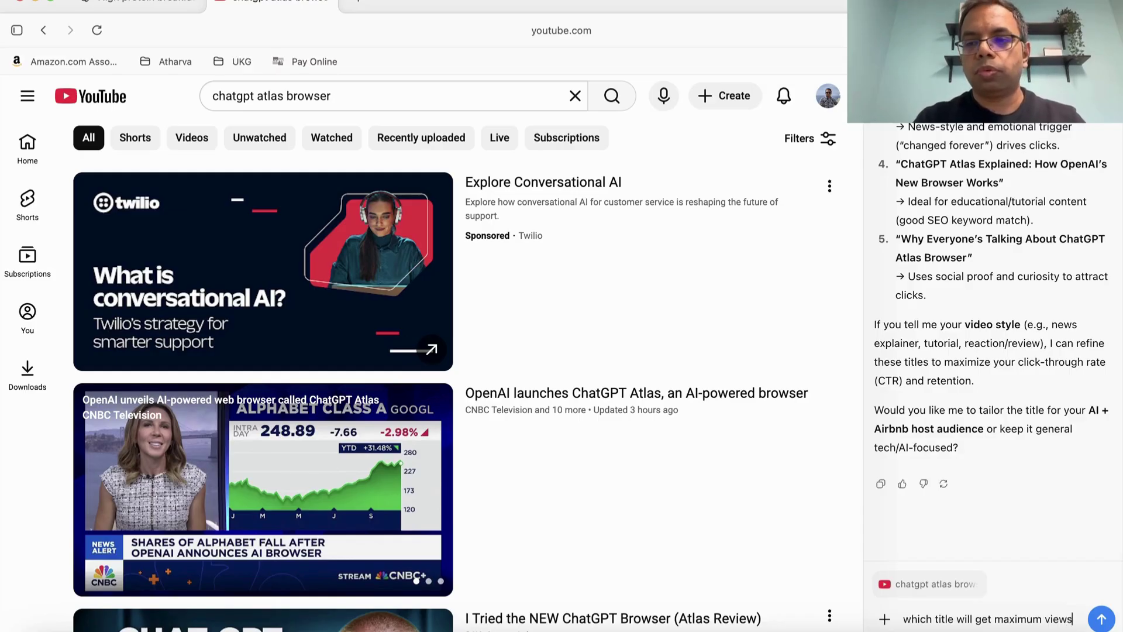
text(ws)
key(Return)
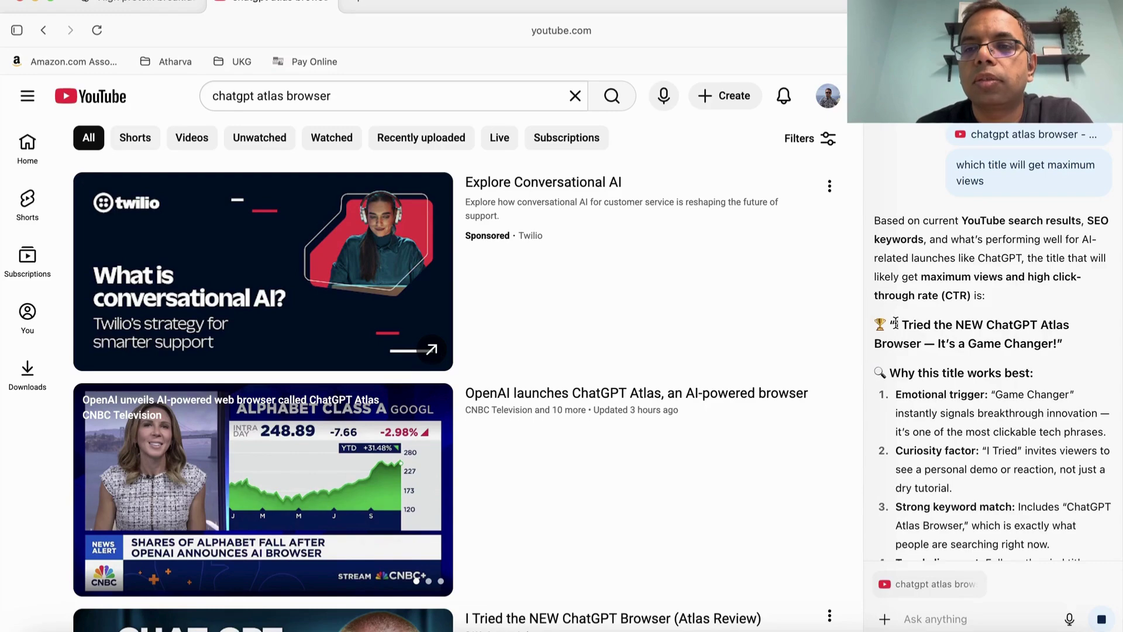
drag(895, 323, 1055, 340)
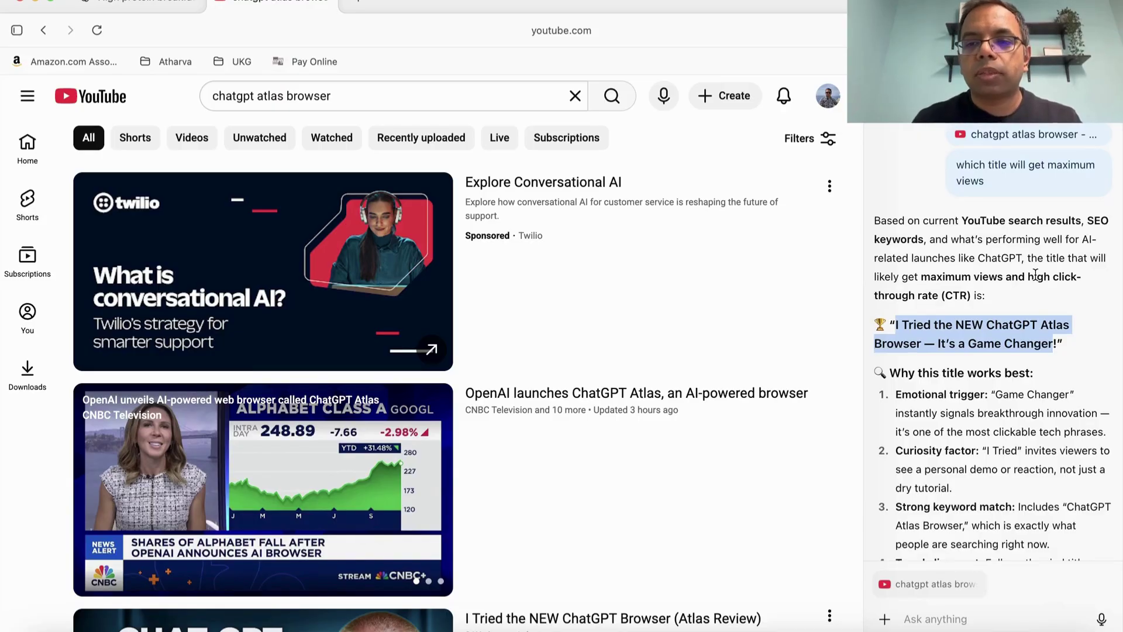
Open Zillow's homepage in a new tab
key(super+t)
text(zill)
key(Return)
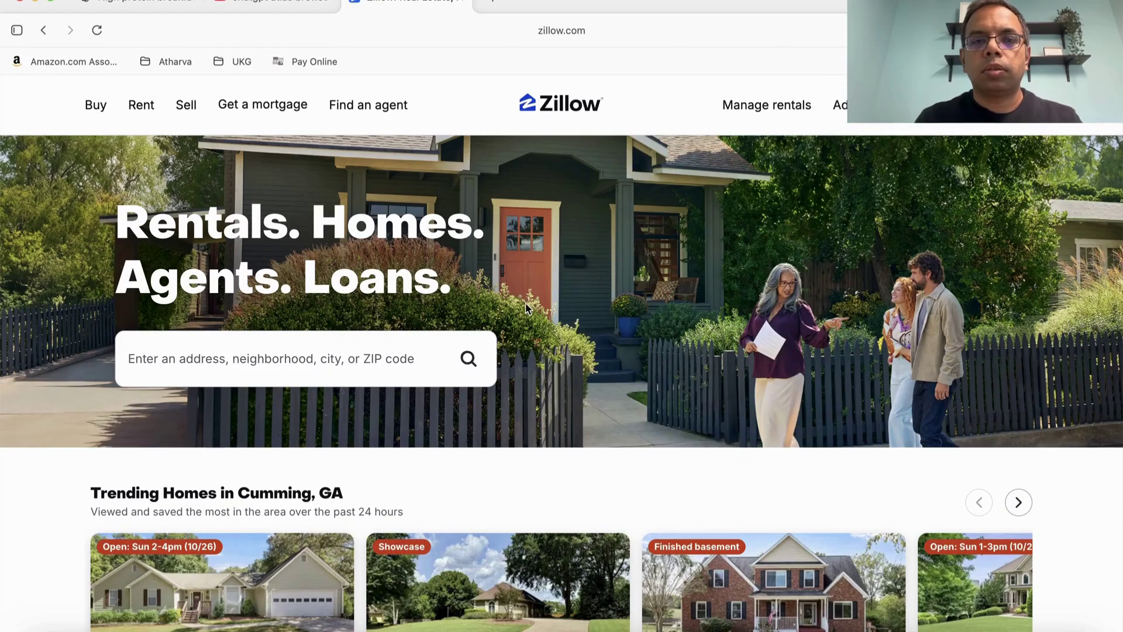
Search Zillow for 'gainesville ga' and open the Gainesville GA homes for sale results
click(324, 367)
click(333, 365)
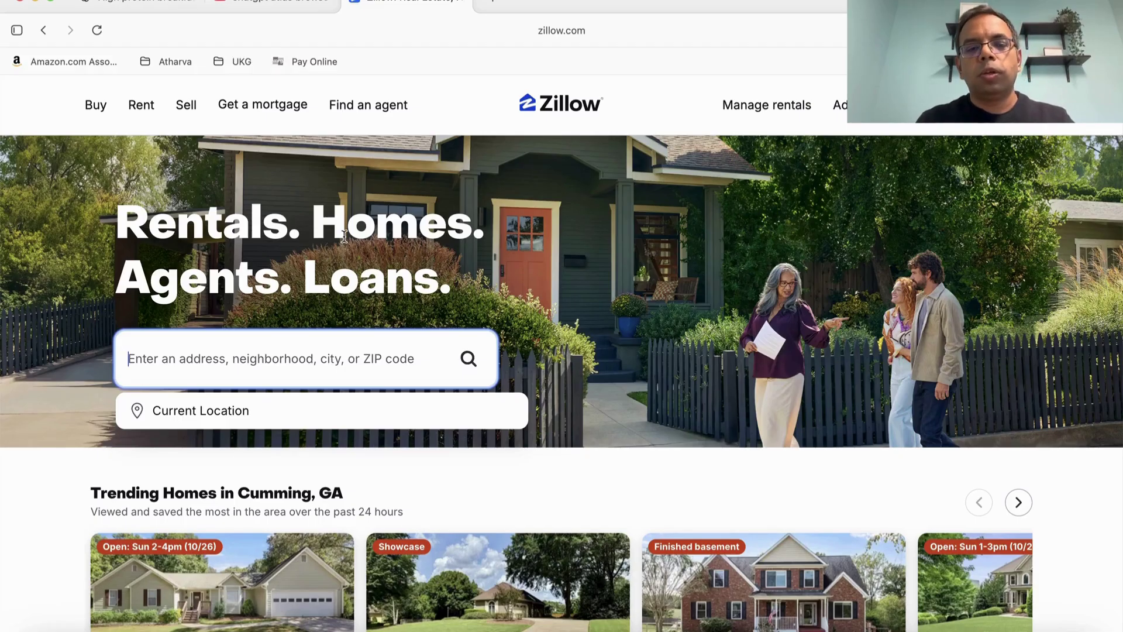
text(ga)
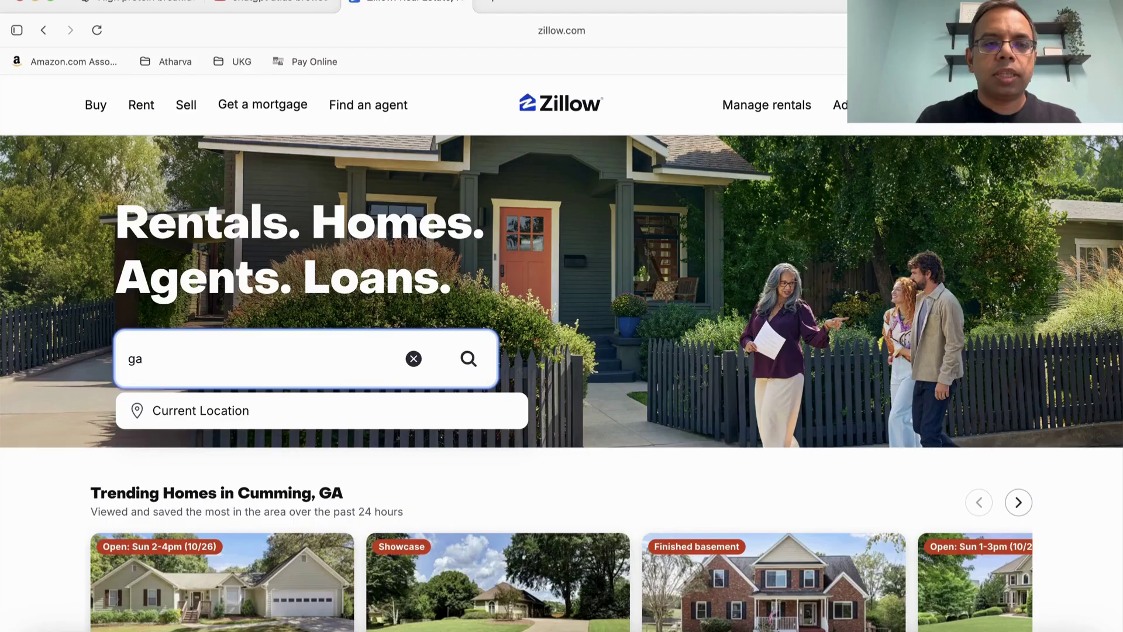
text(inesvi)
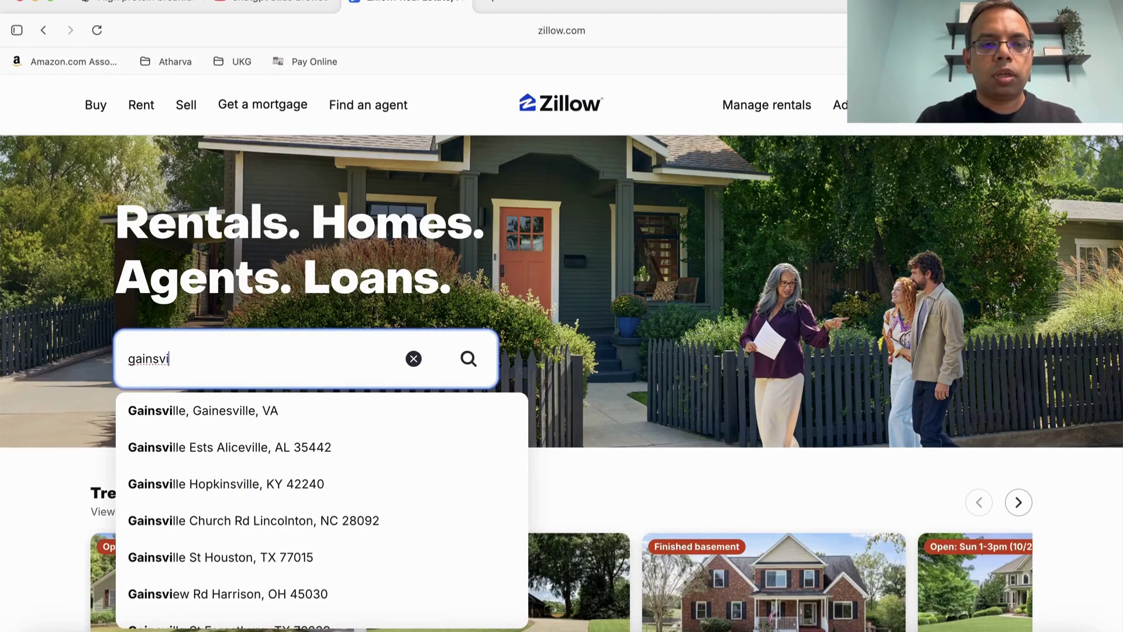
text(lle )
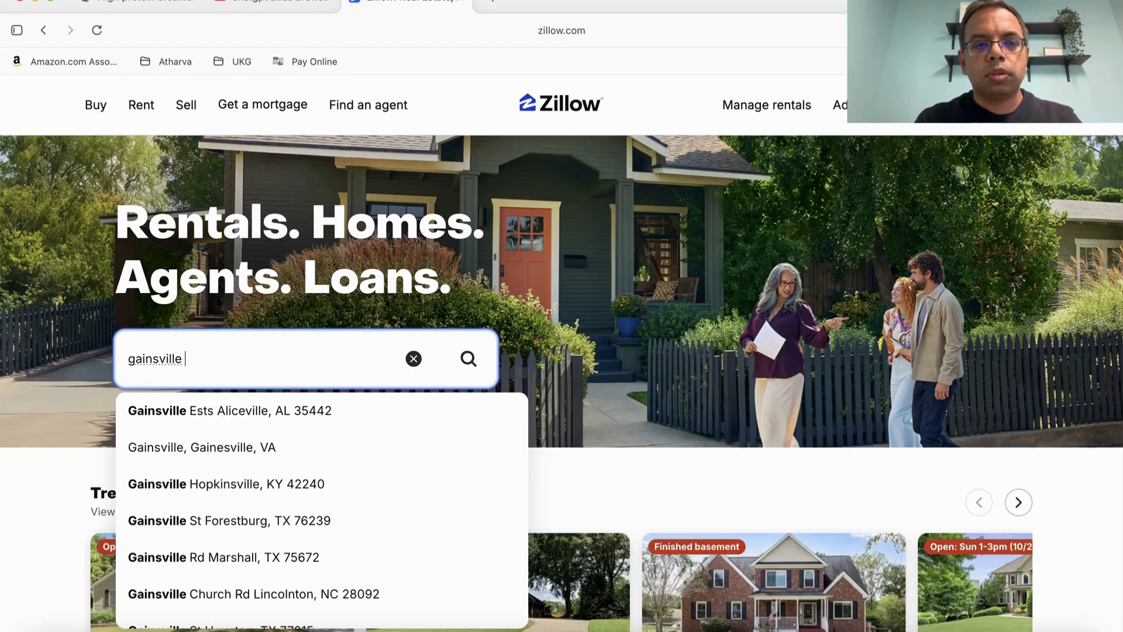
text(ga)
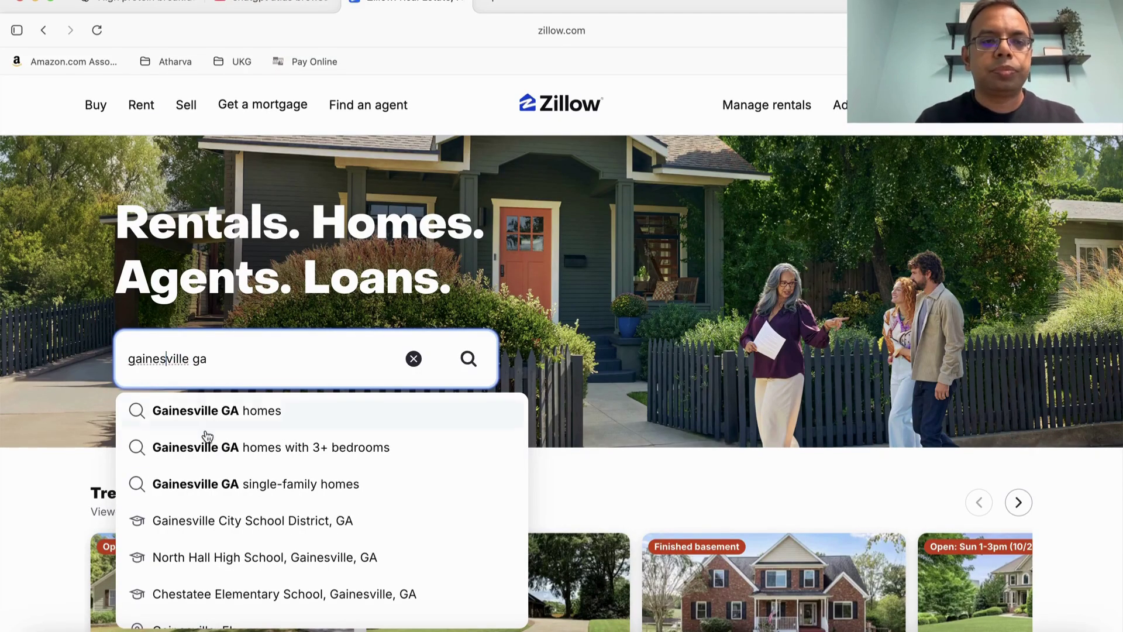
click(218, 409)
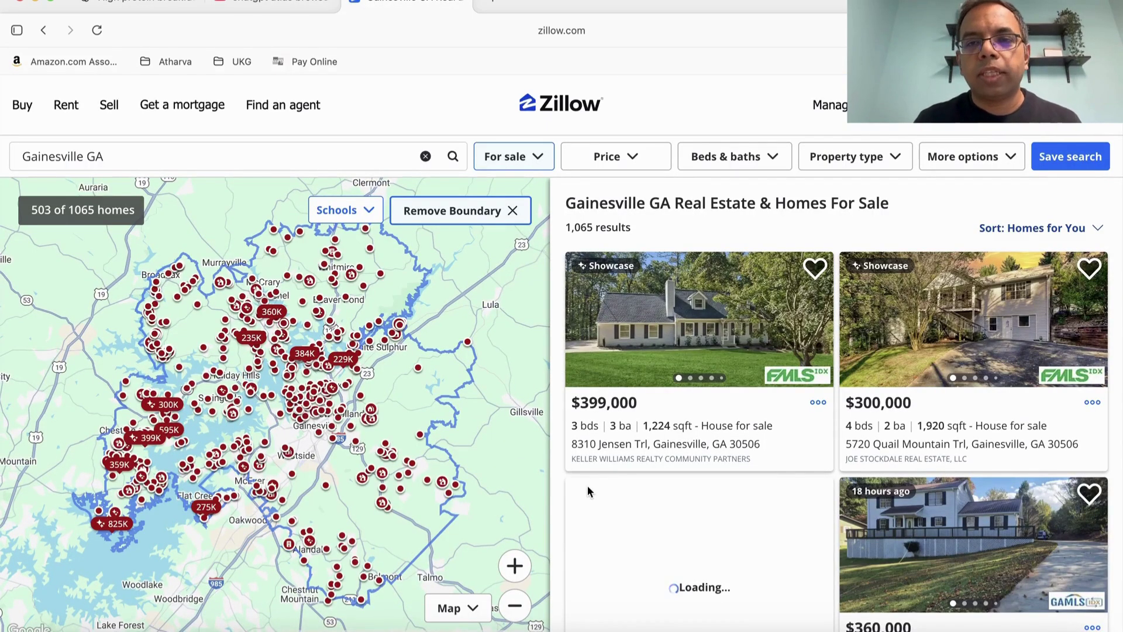
Open the assistant beside the listings and type a request for 4+ bedroom pool homes with lowest cost per sq ft
scroll(587, 486, down, 1)
scroll(587, 485, down, 7)
scroll(966, 285, up, 8)
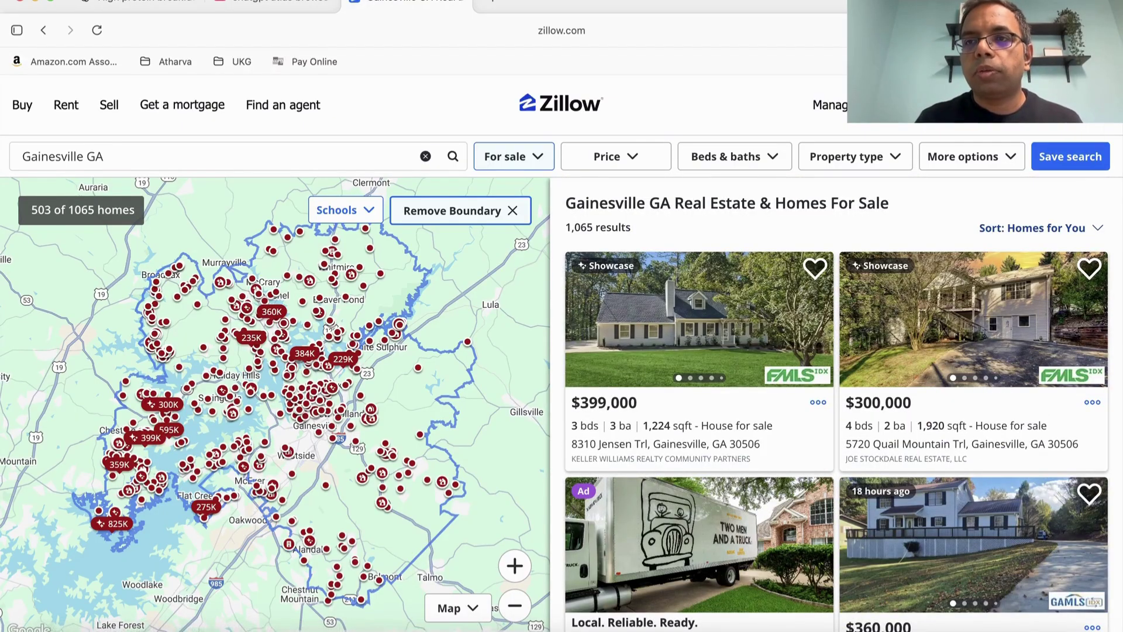
key(super+period)
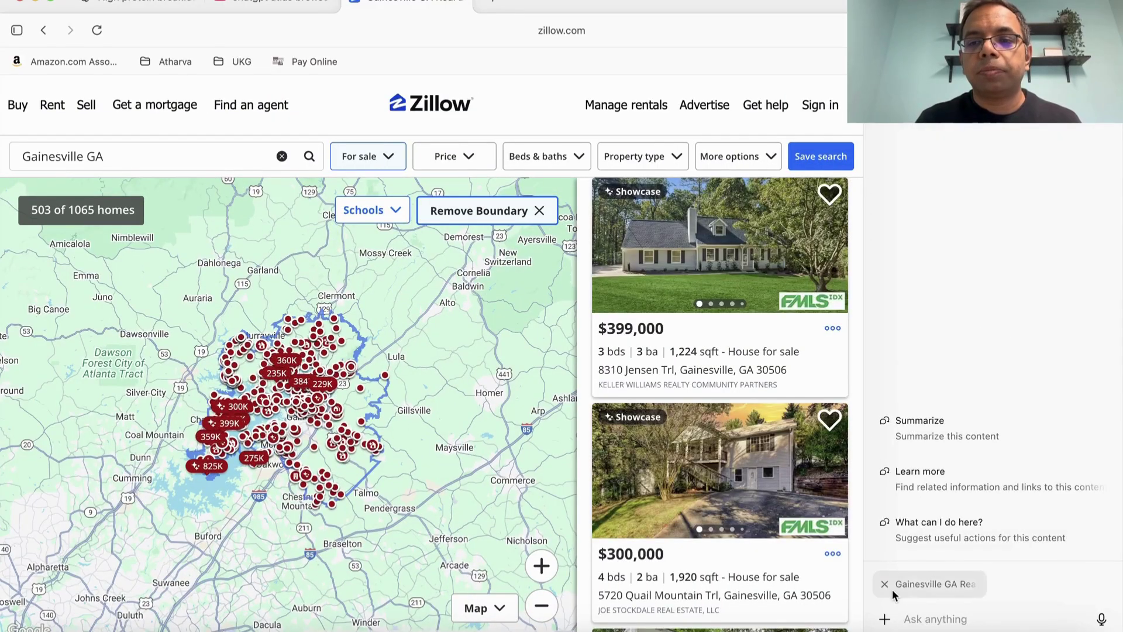
mouse_move(893, 594)
text(can yo)
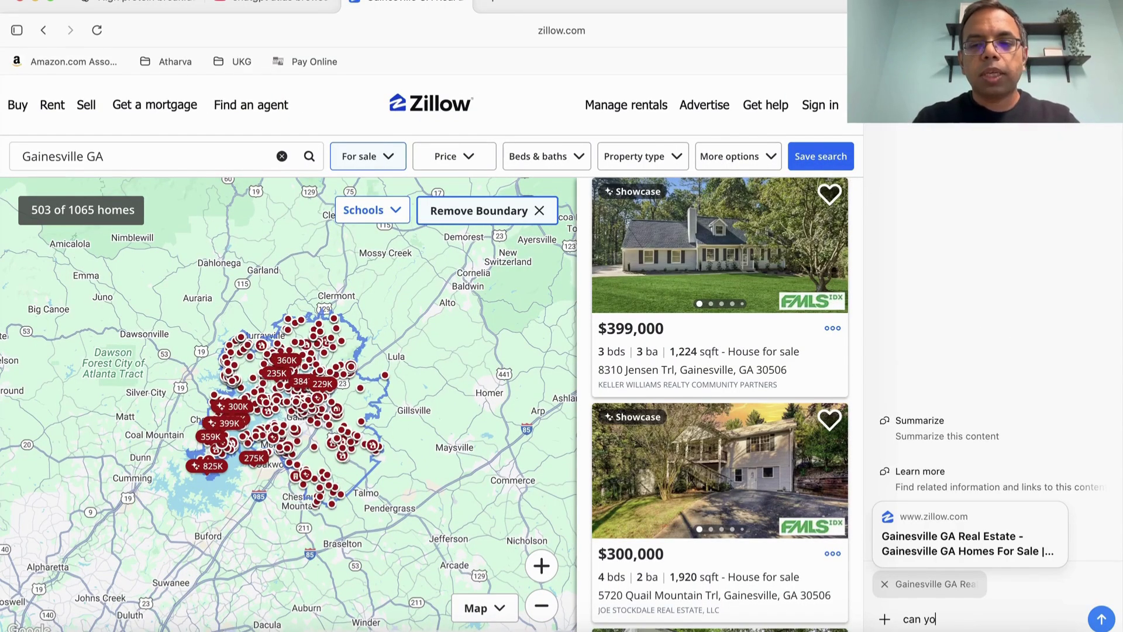
text(u please s)
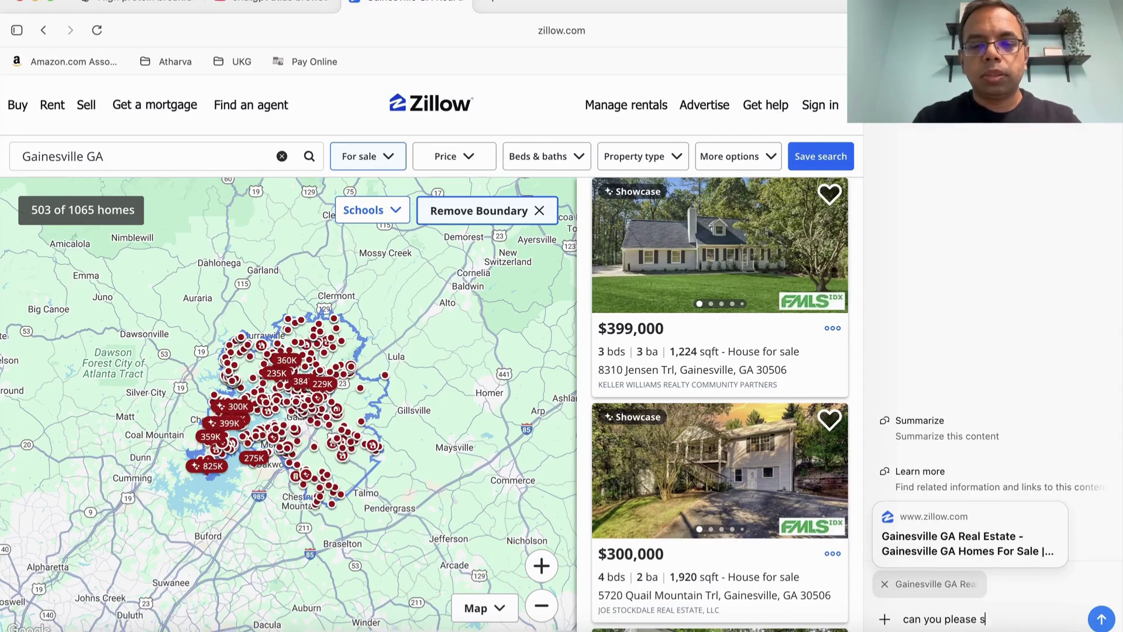
text(uggest house with 4+bedroom which has pool and lowest cost per sq)
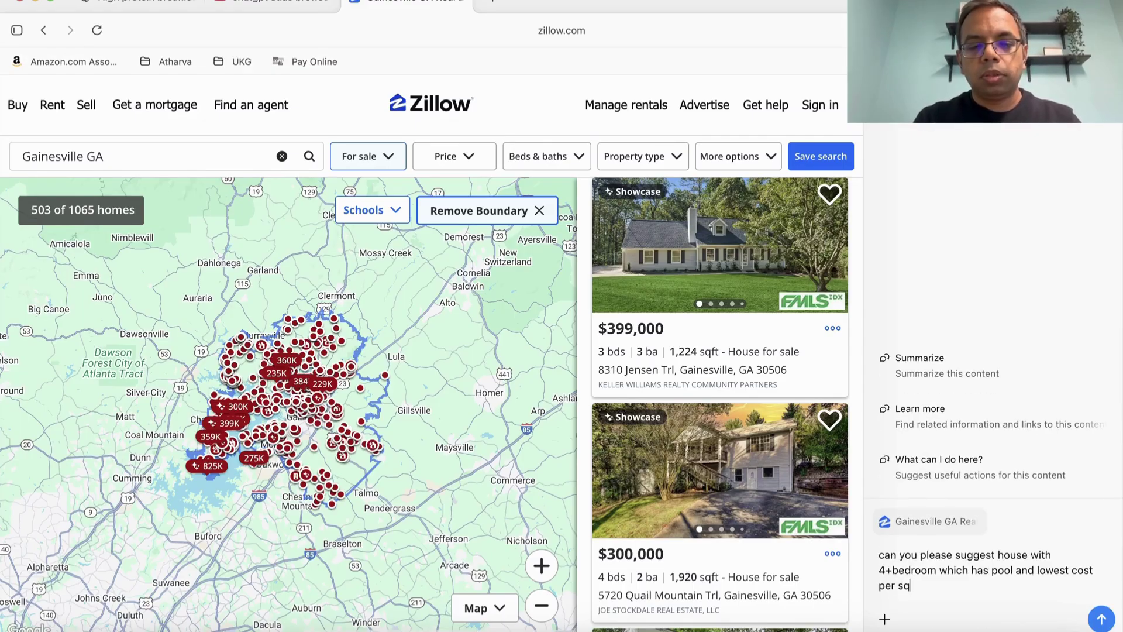
text( fe)
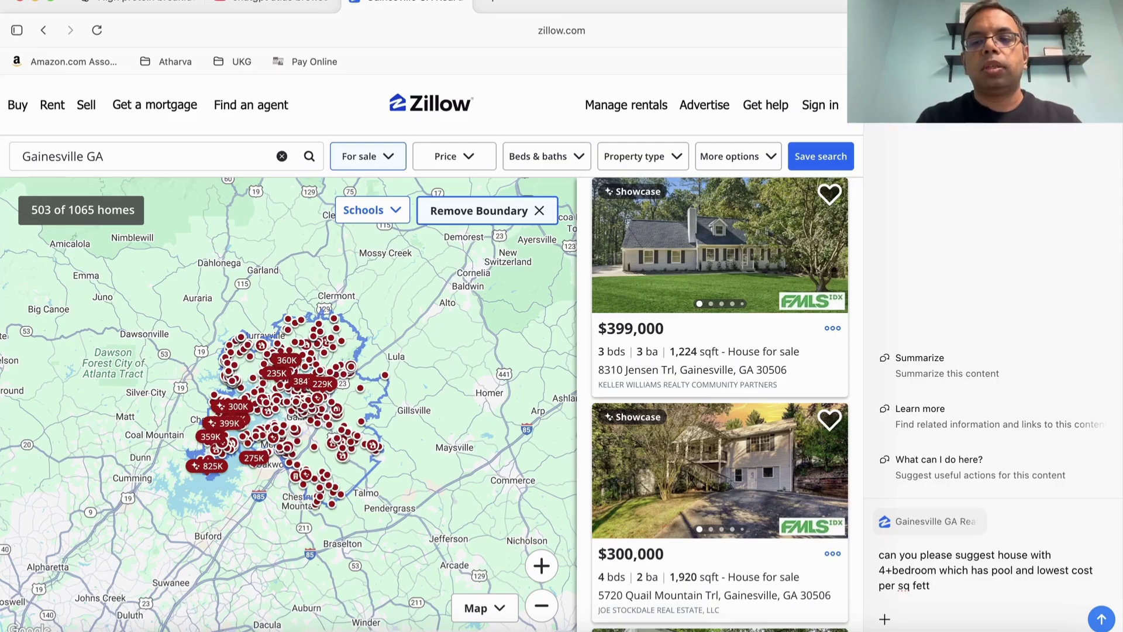
text(et)
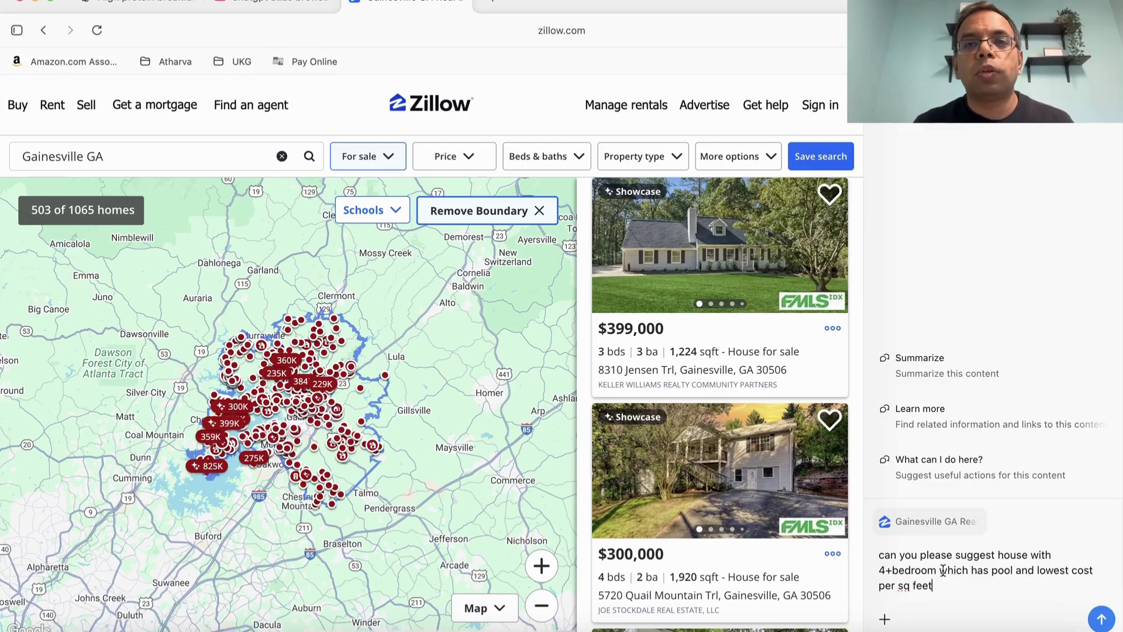
click(1102, 620)
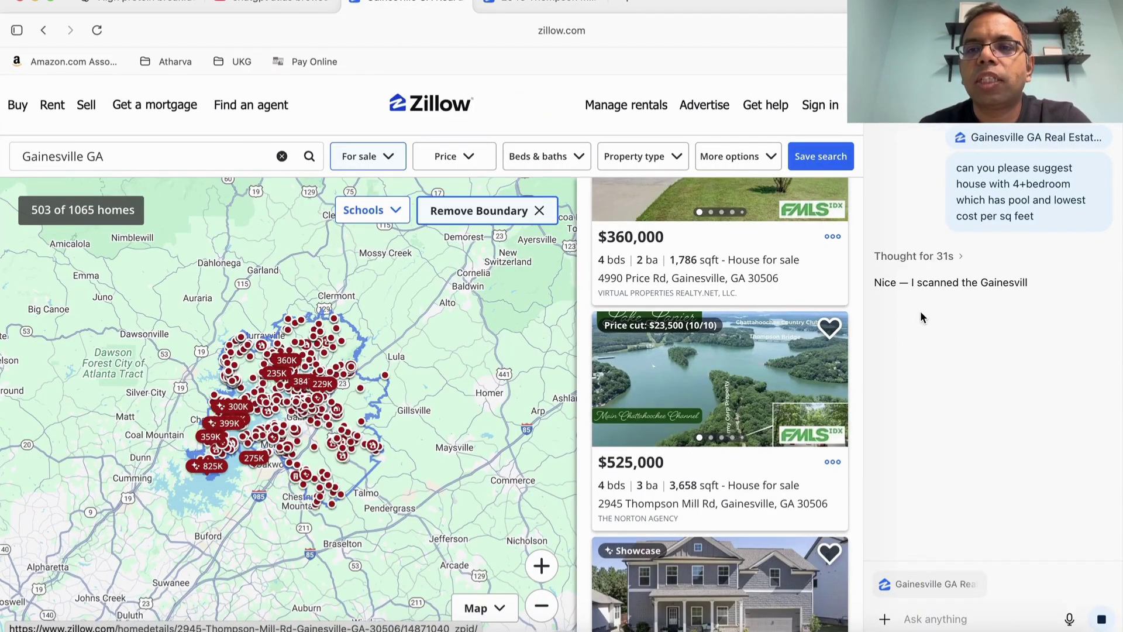
click(513, 2)
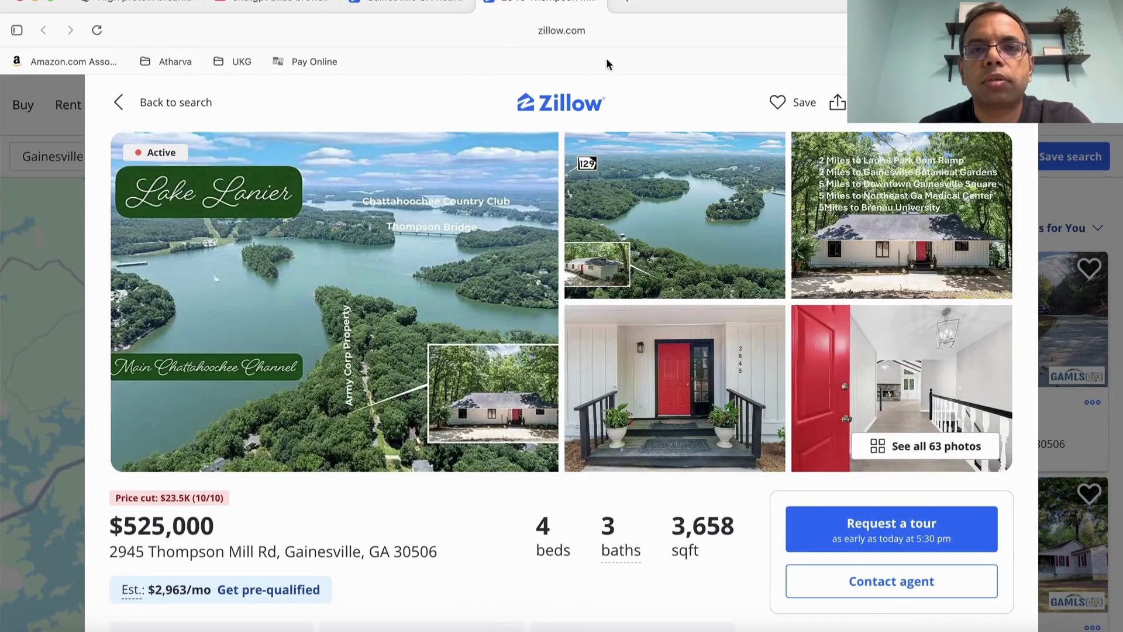
click(401, 1)
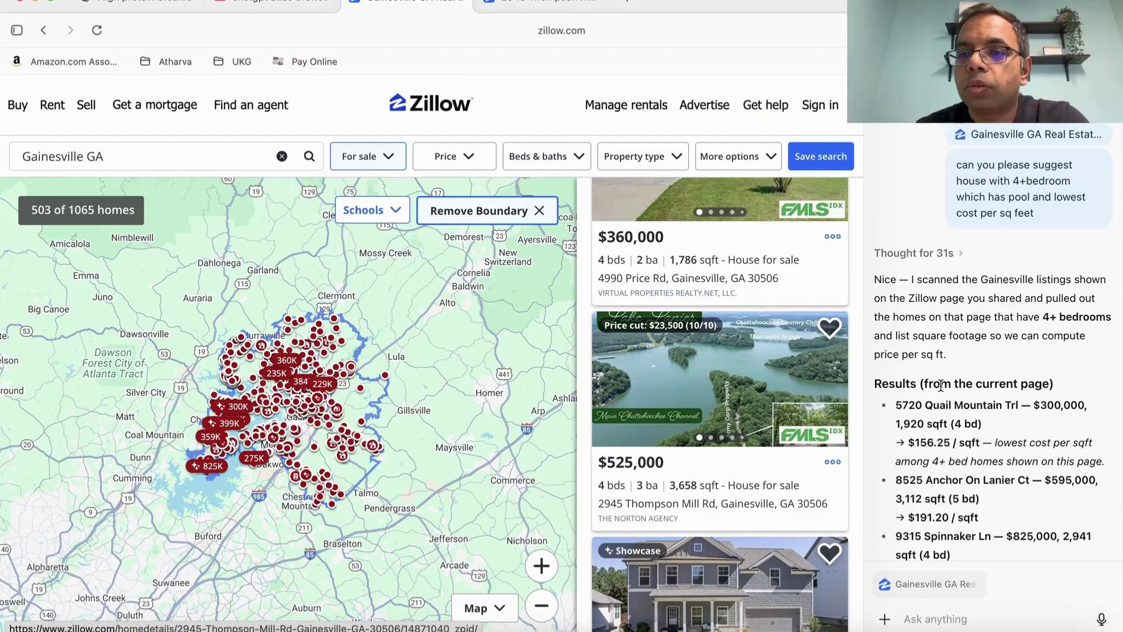
scroll(743, 384, down, 5)
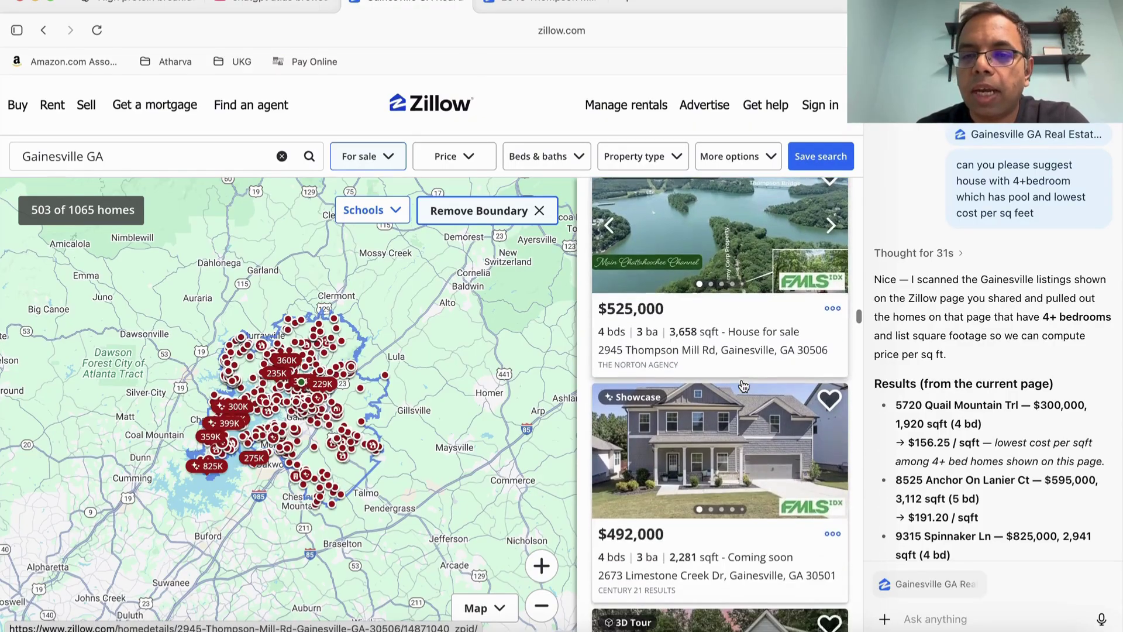
scroll(743, 385, up, 8)
scroll(742, 385, up, 2)
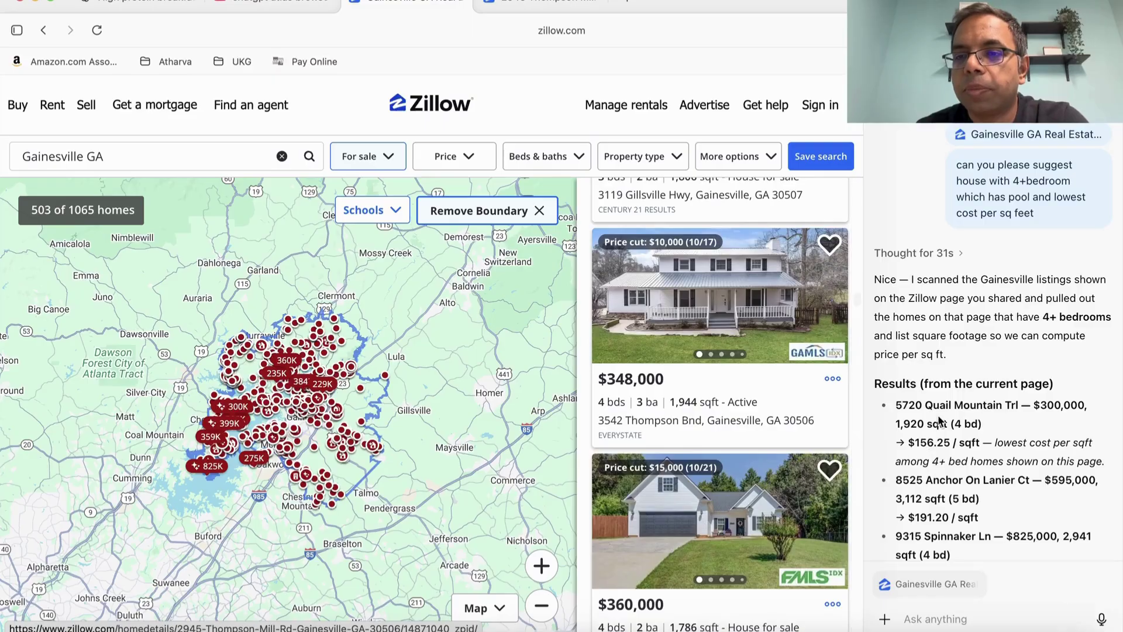
scroll(940, 409, down, 4)
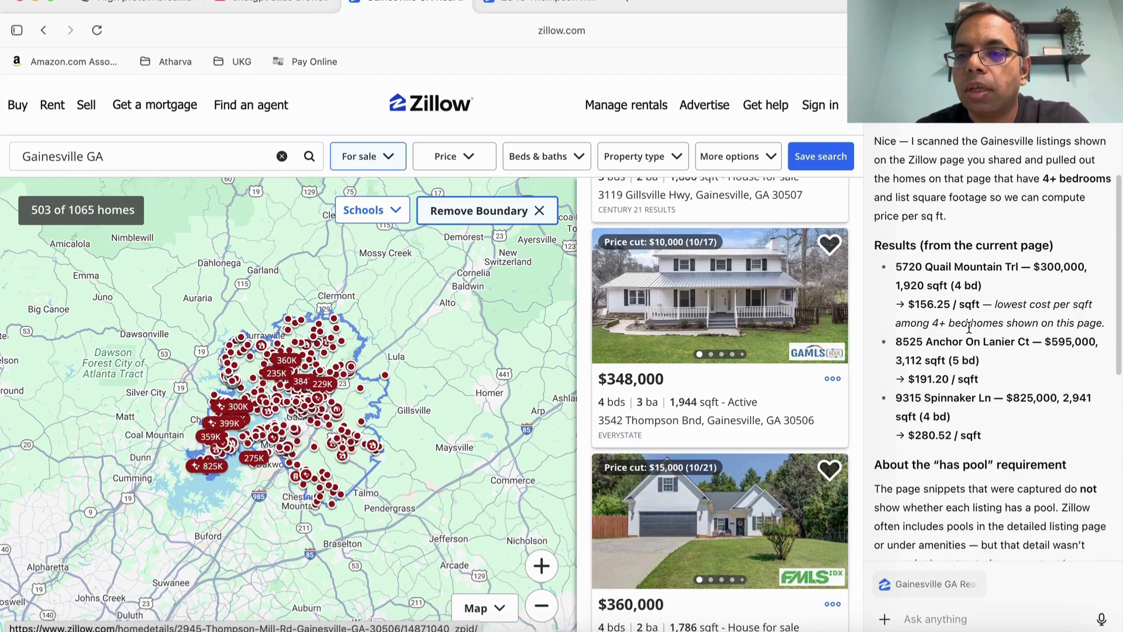
scroll(897, 407, up, 5)
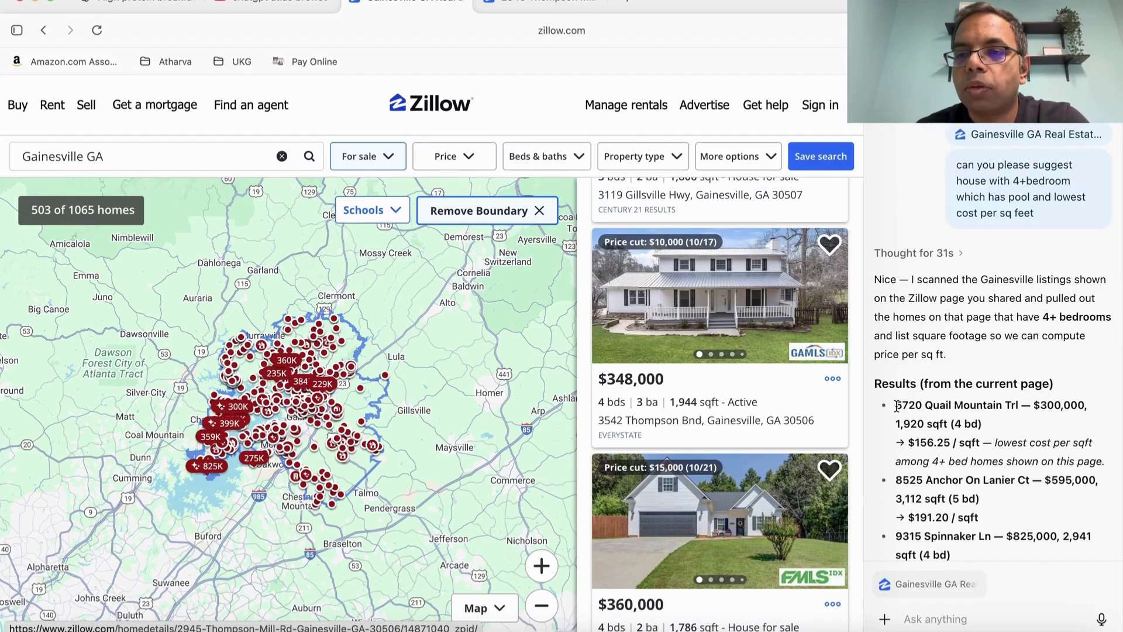
drag(895, 402, 1035, 415)
key(super+c)
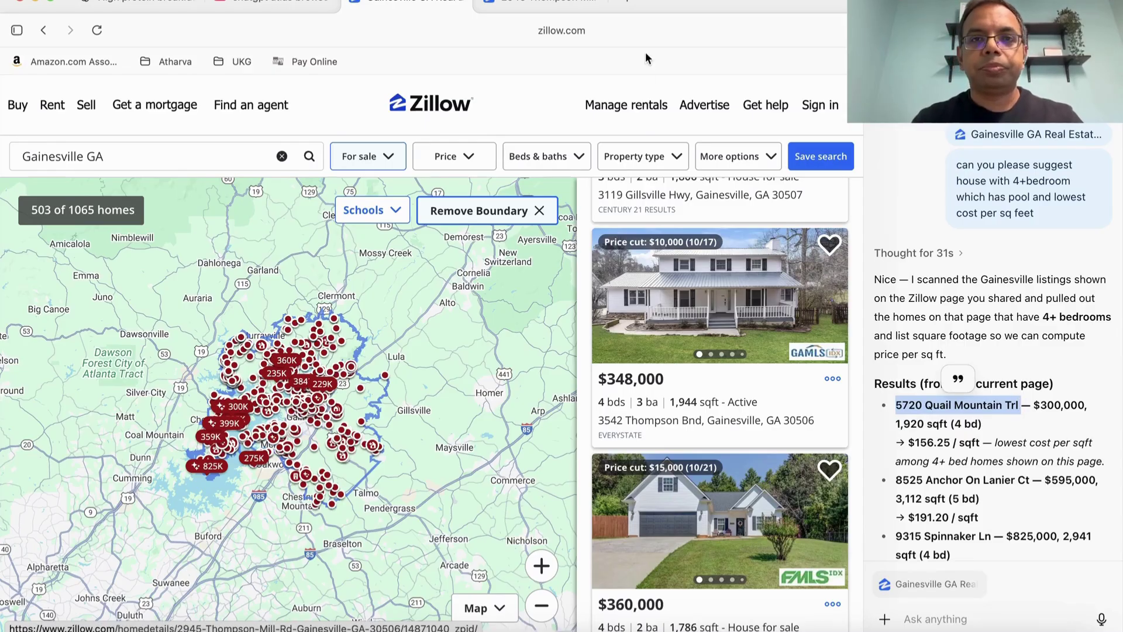
click(539, 5)
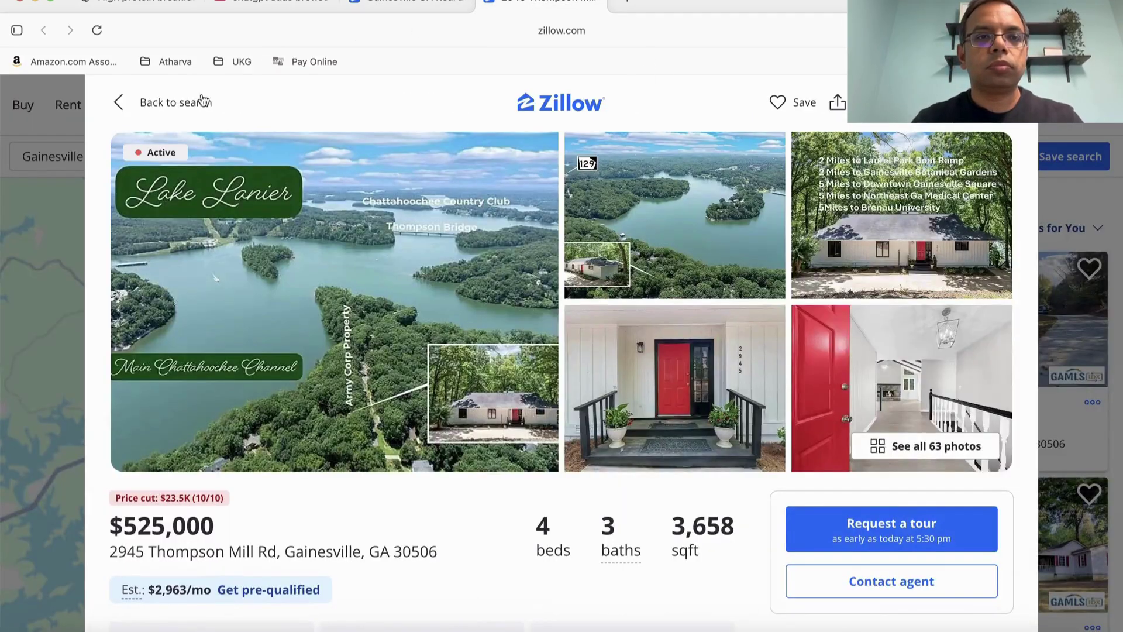
click(169, 105)
mouse_move(176, 105)
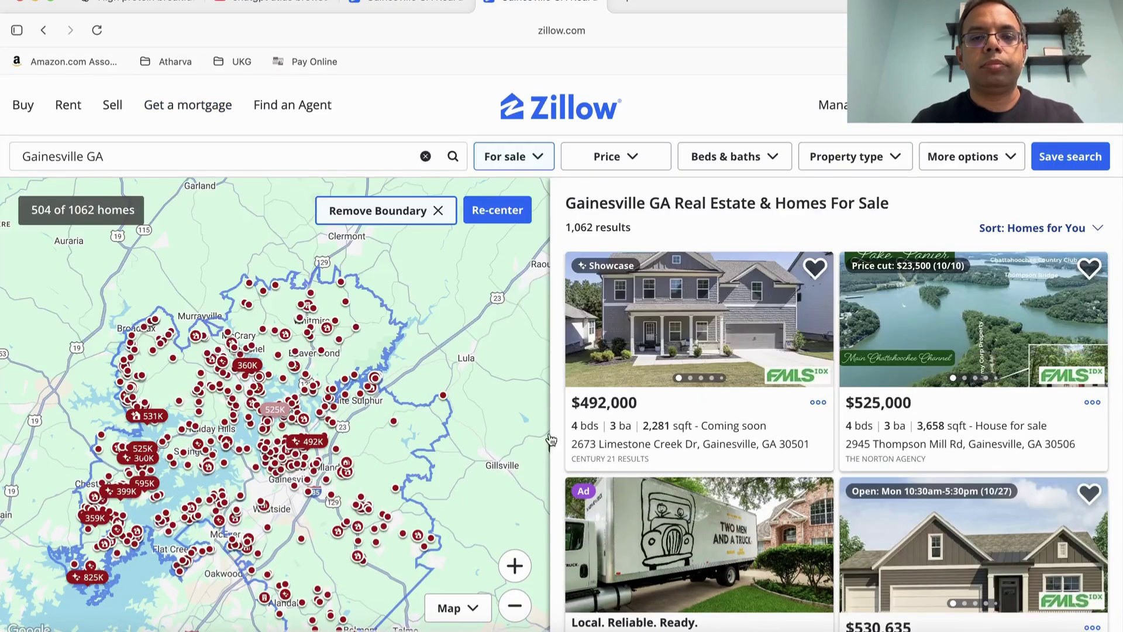
click(259, 158)
key(super+a)
key(super+v)
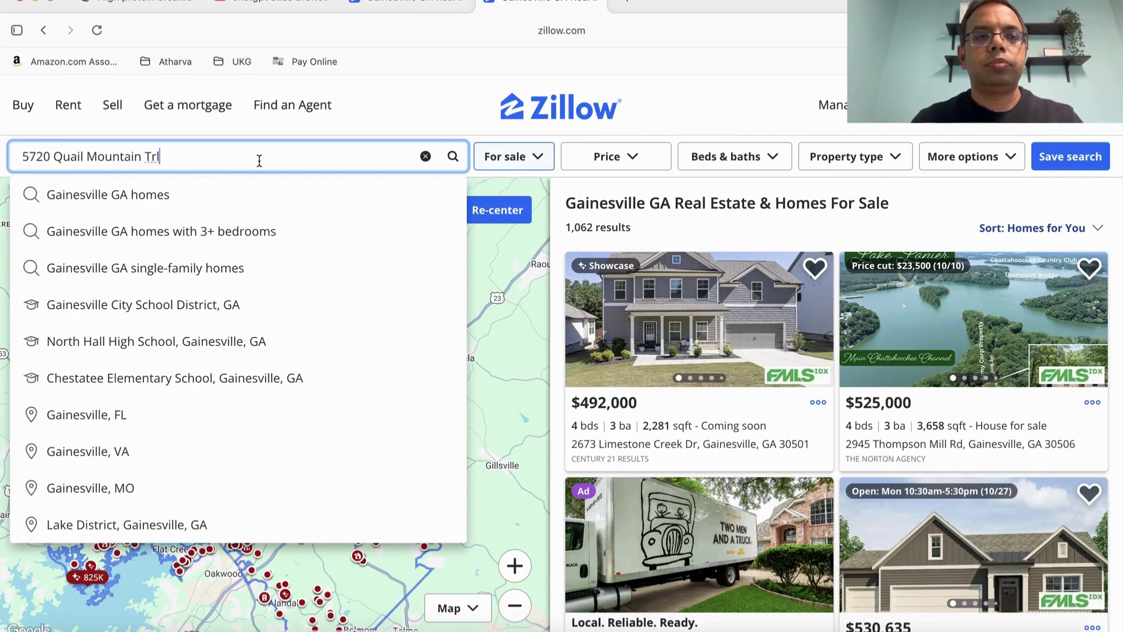
key(Return)
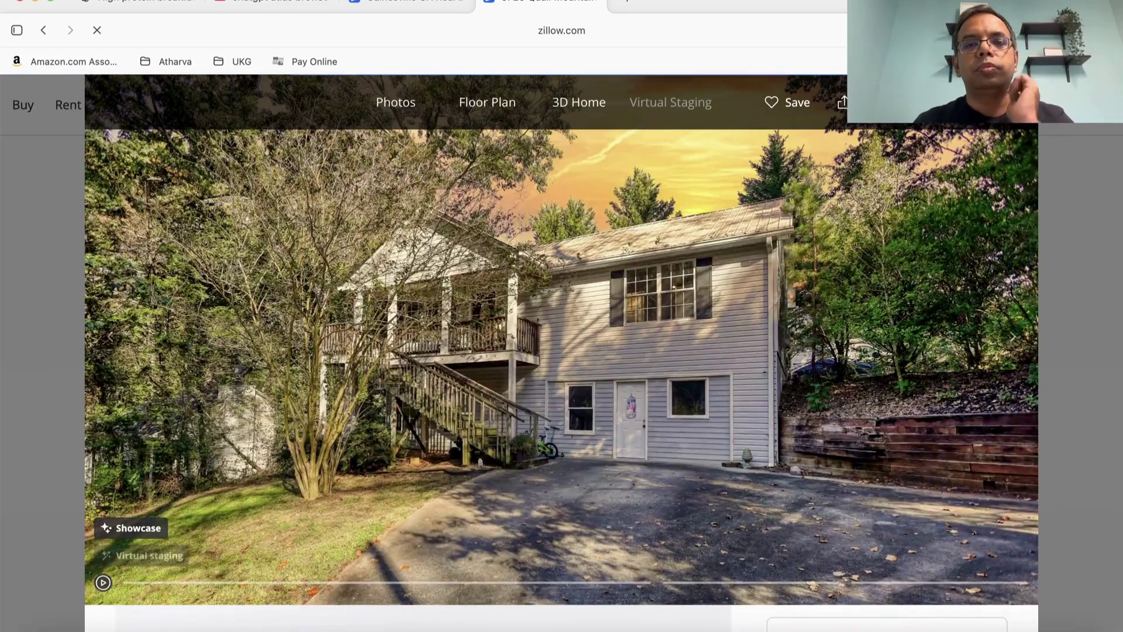
scroll(252, 456, down, 8)
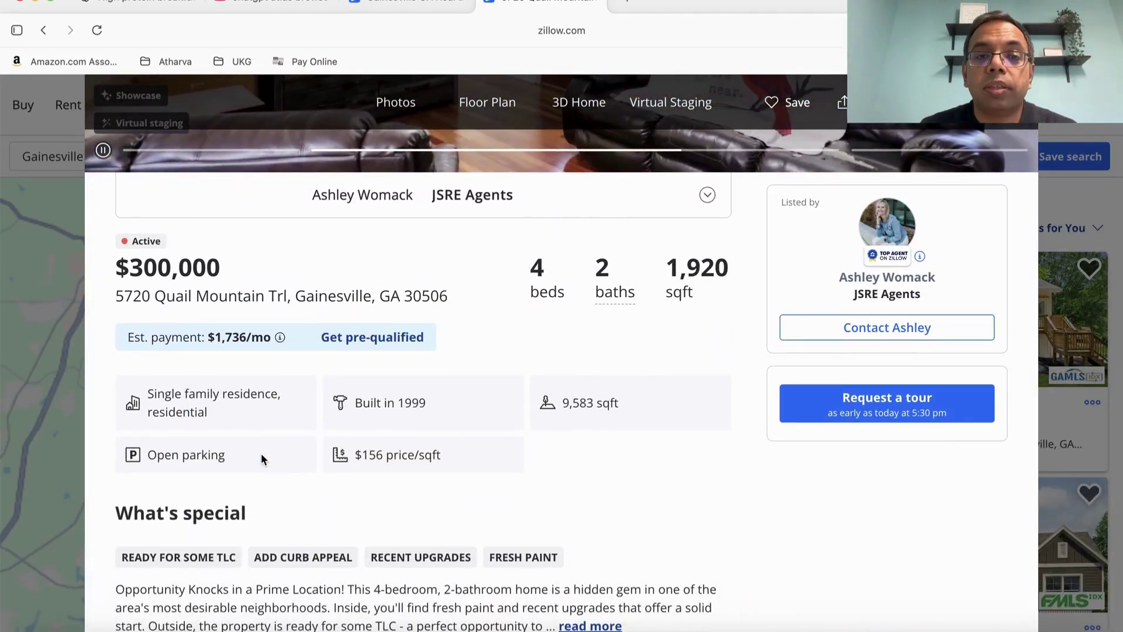
scroll(261, 457, down, 10)
scroll(261, 454, down, 15)
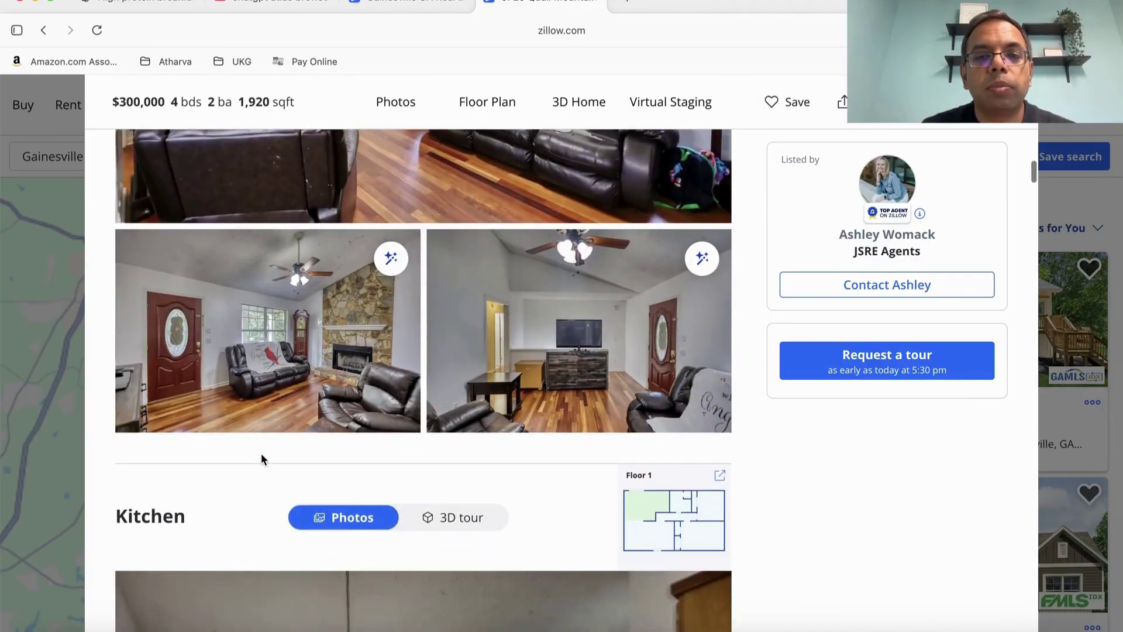
scroll(262, 460, down, 15)
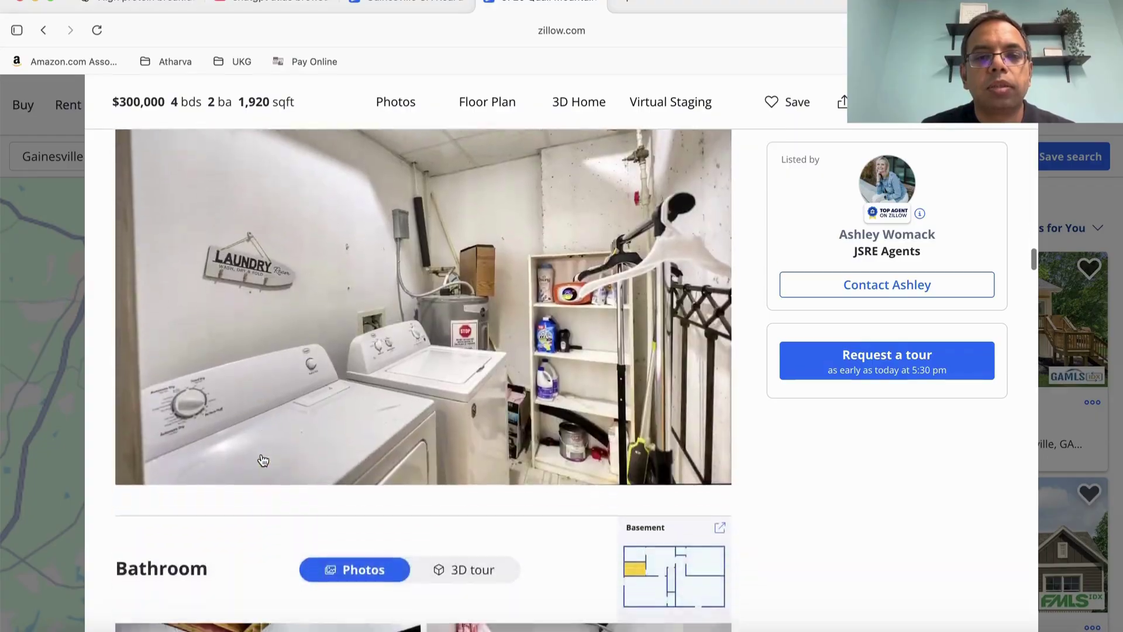
scroll(263, 460, down, 15)
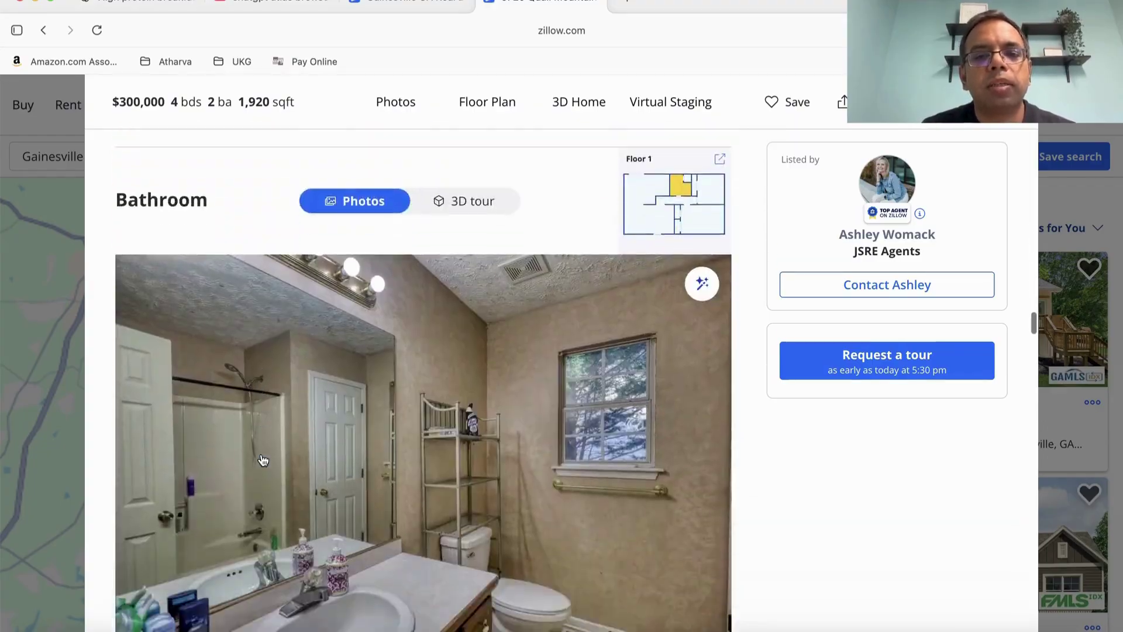
scroll(263, 460, down, 15)
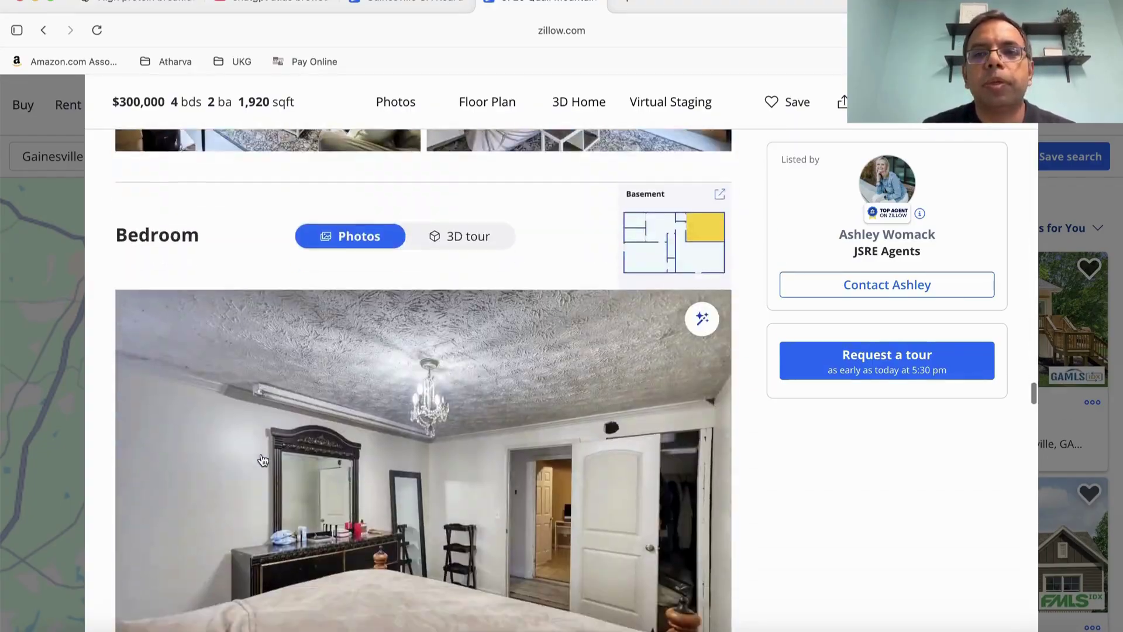
scroll(262, 460, down, 5)
Return to the Gainesville GA search tab showing the assistant's price-per-sq-ft answer
click(387, 3)
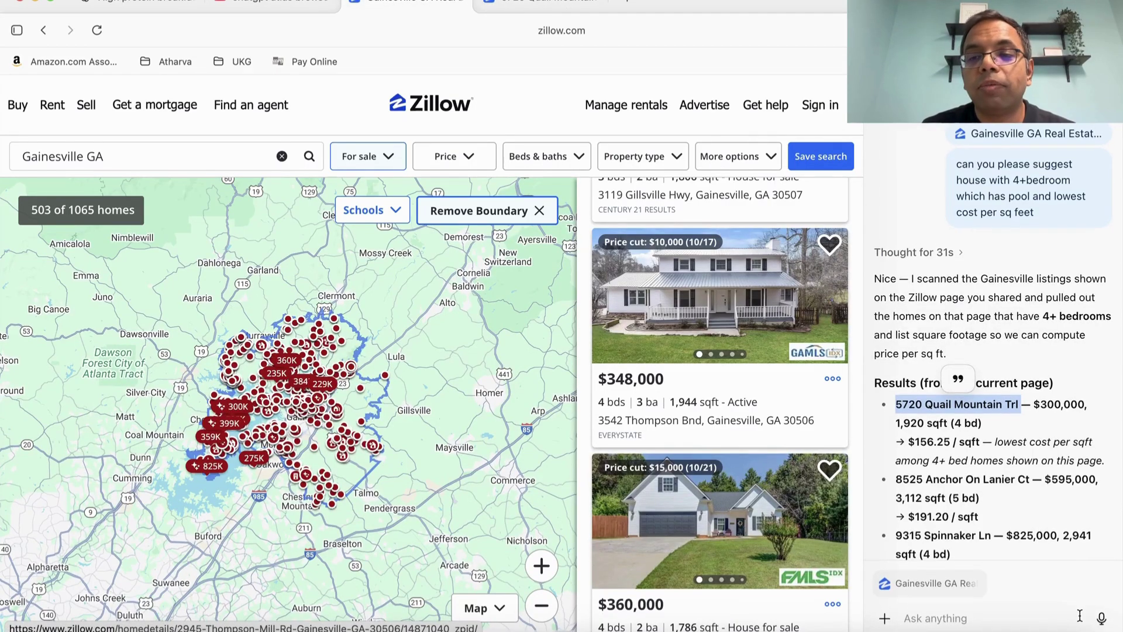
scroll(1037, 465, down, 10)
scroll(1037, 465, up, 10)
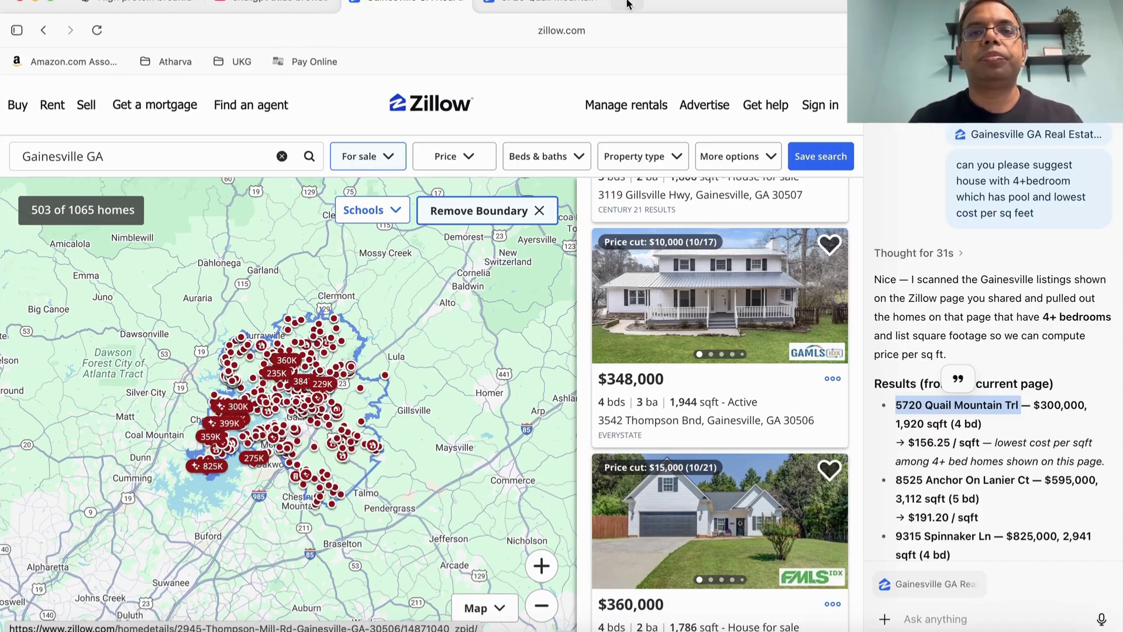
In a new tab, ask for a good-value Thanksgiving-week business class flight from Atlanta using 100K American Advantage points
click(756, 5)
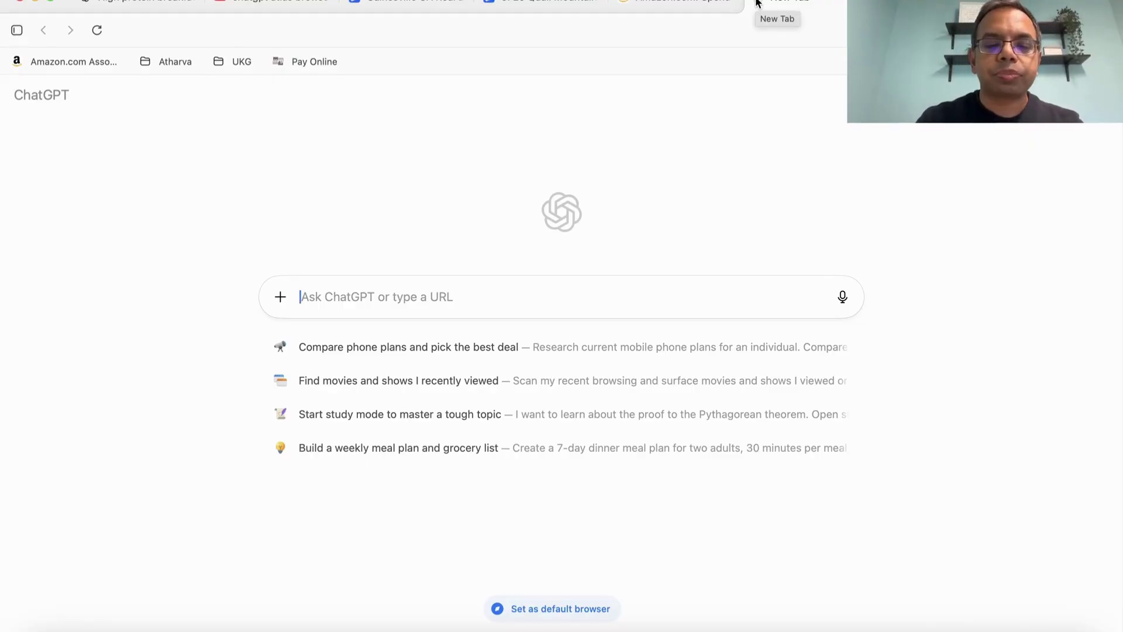
text(find me )
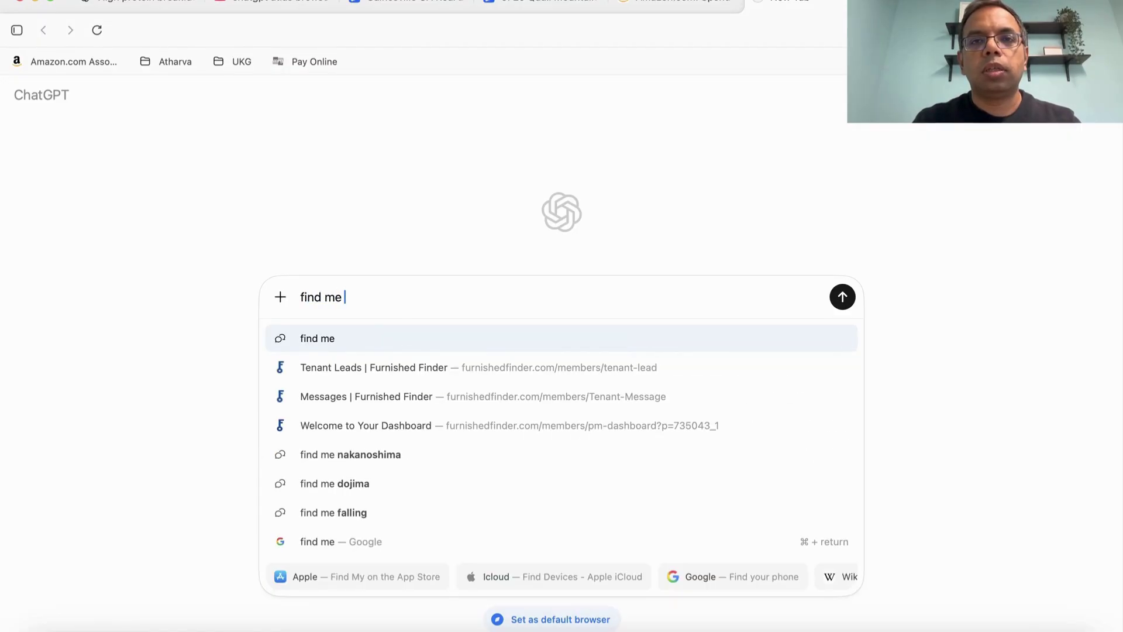
text(a business class flight)
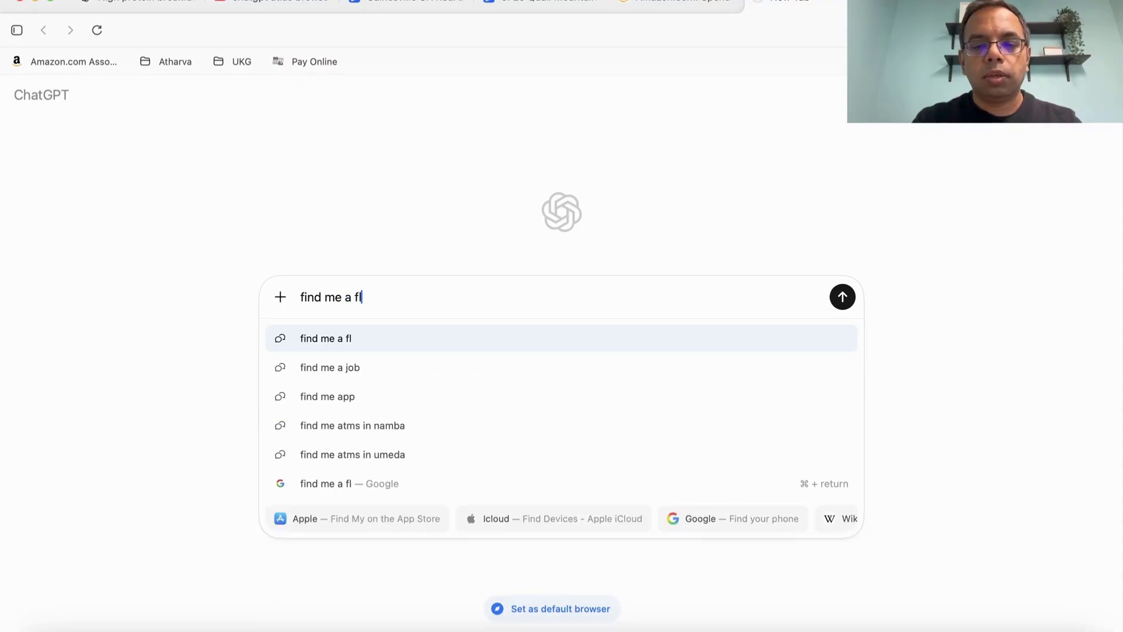
text( fr)
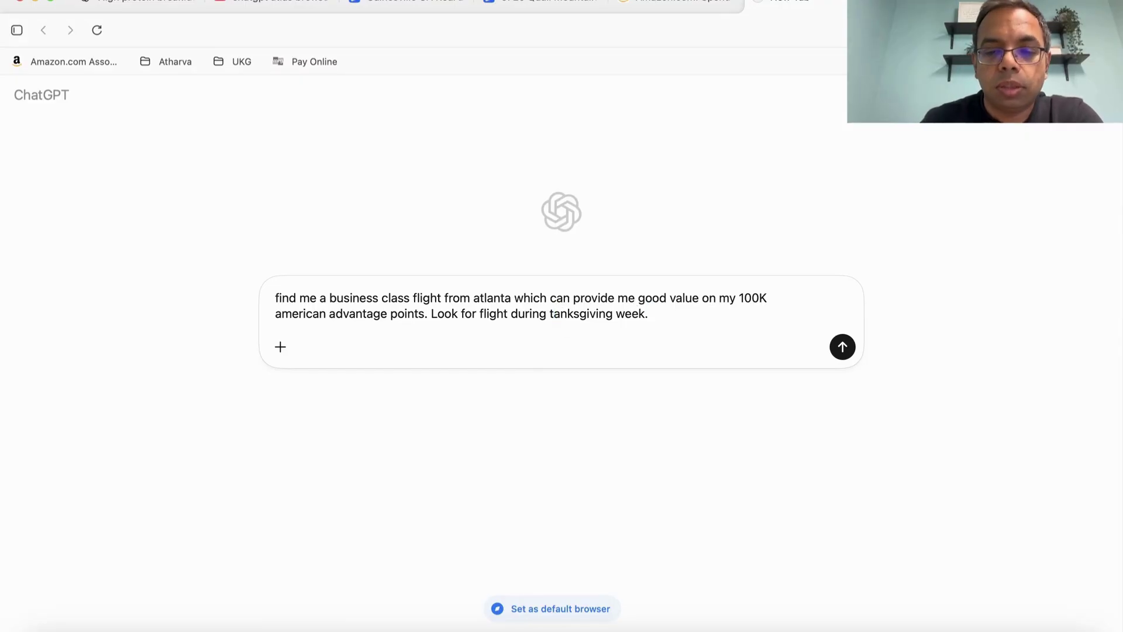
click(554, 313)
text(h)
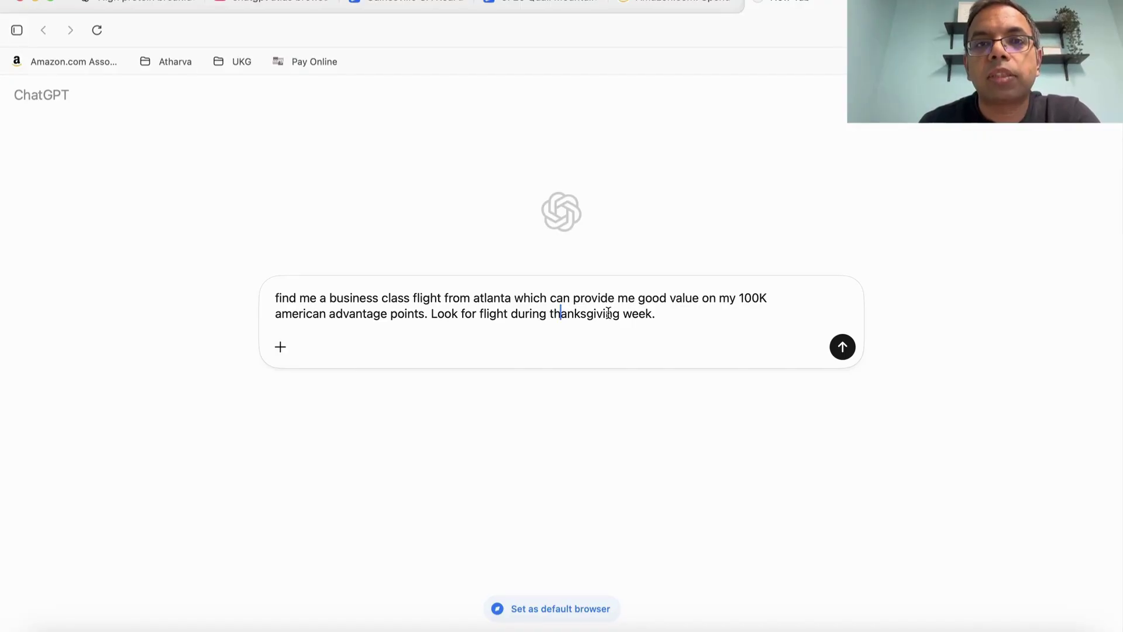
click(842, 347)
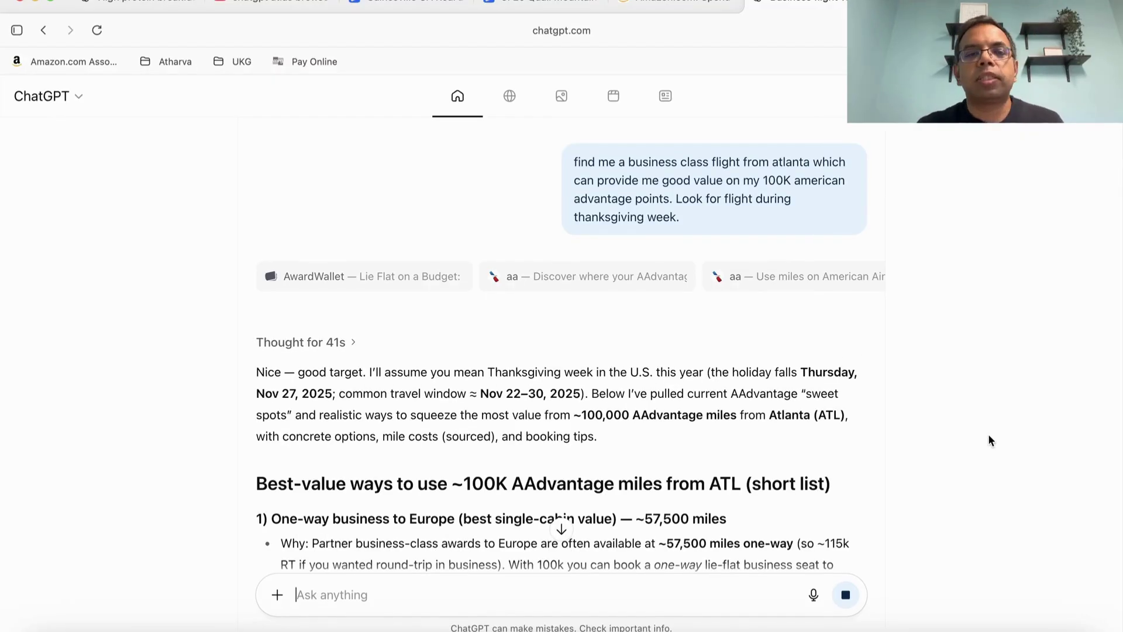
Read through the award-flight answer, highlighting the 'One-way business to Europe' option
scroll(988, 440, down, 3)
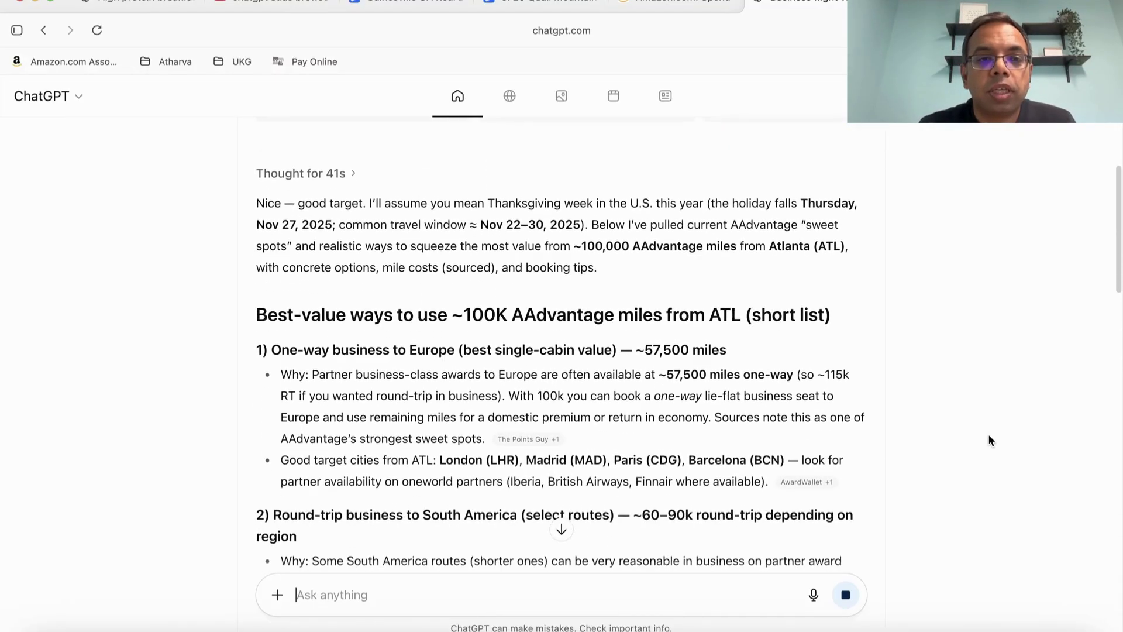
drag(271, 346, 454, 353)
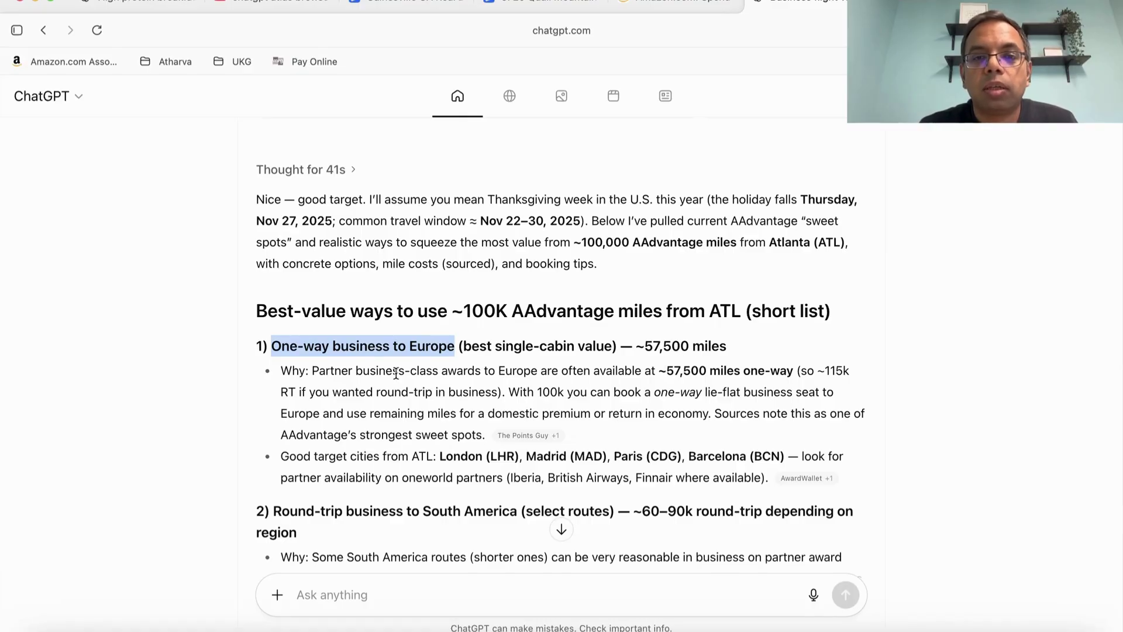
scroll(396, 373, down, 3)
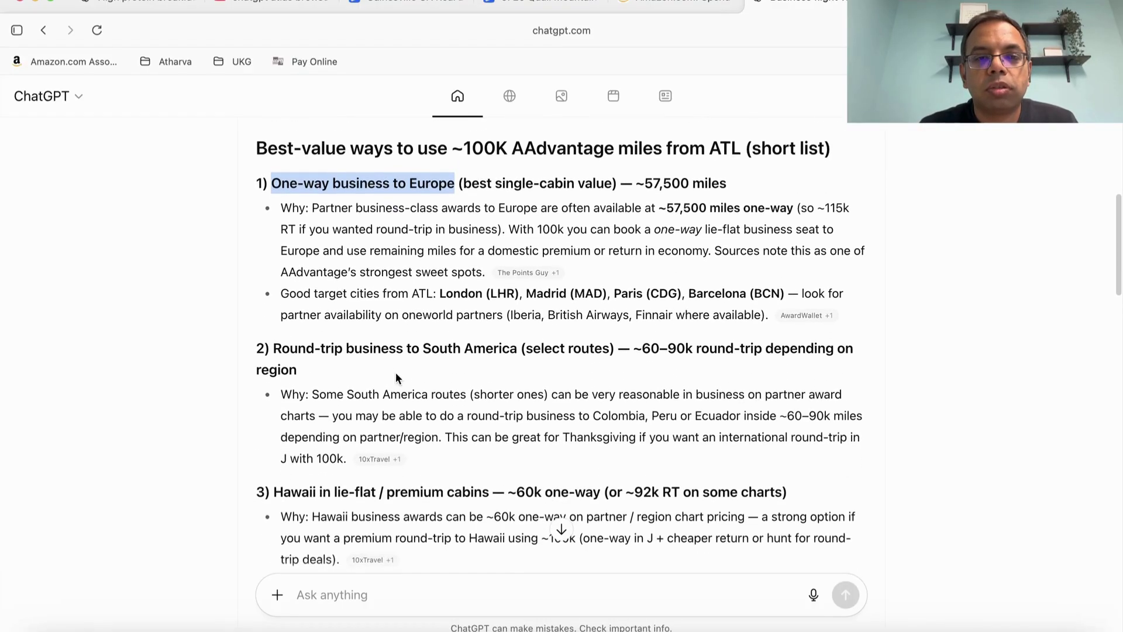
scroll(396, 377, down, 4)
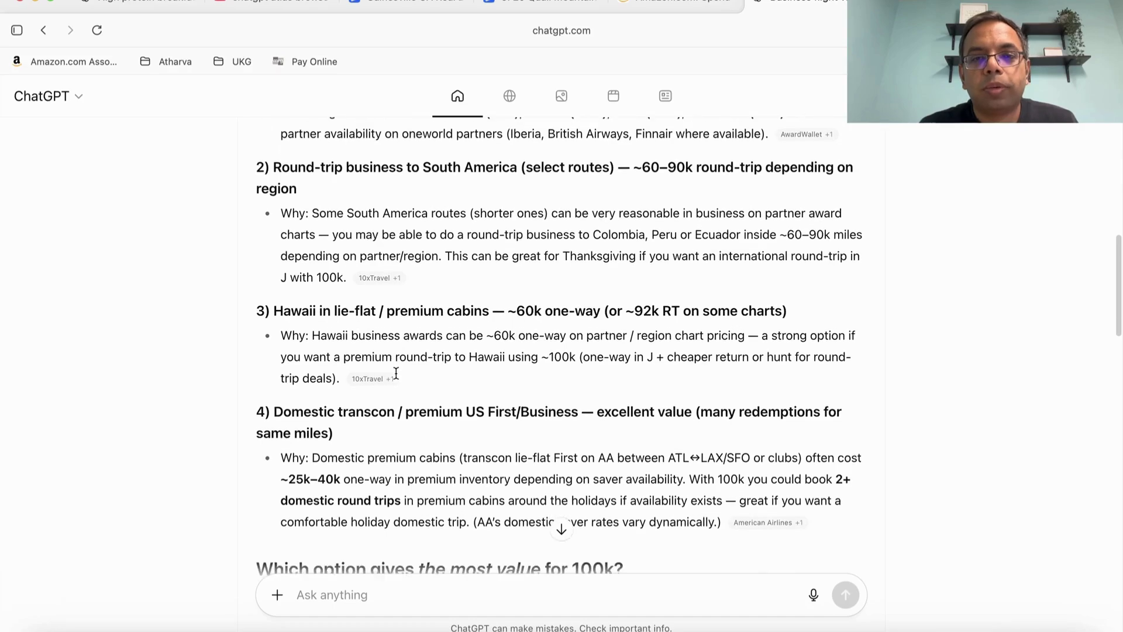
scroll(396, 373, down, 10)
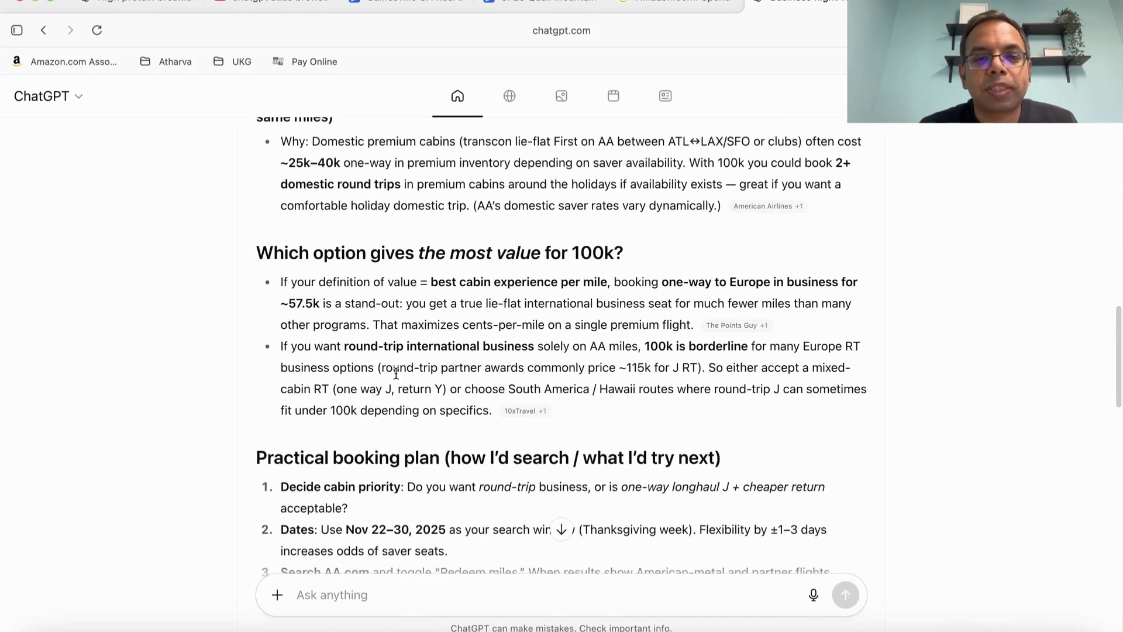
scroll(396, 373, up, 15)
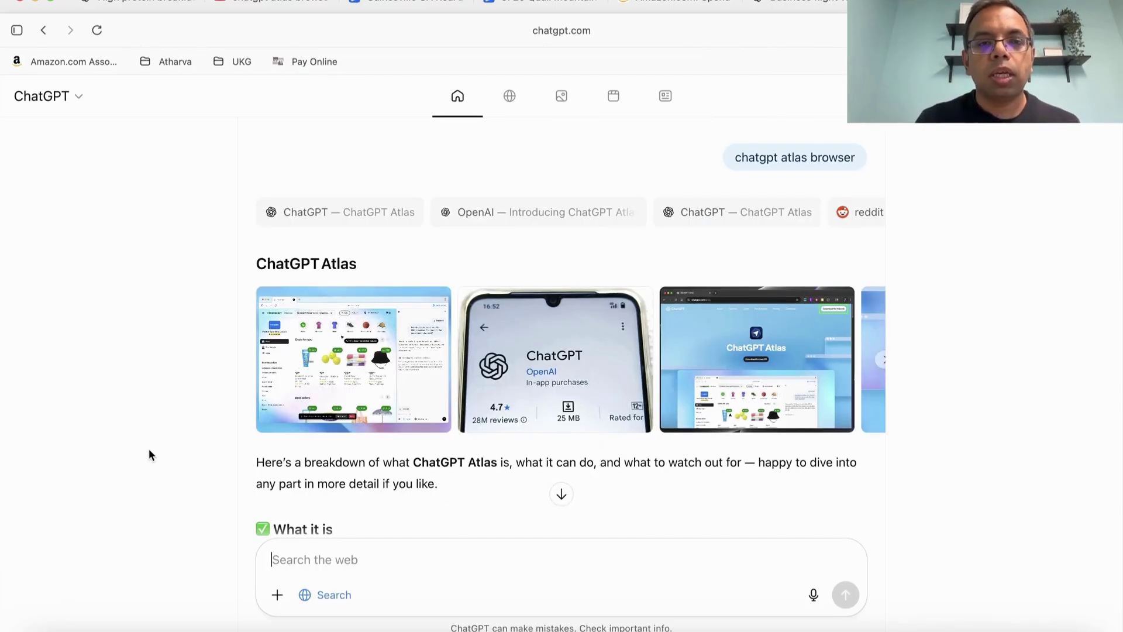
Show web search results for the Atlas browser query and open the official ChatGPT Atlas page
scroll(148, 454, down, 10)
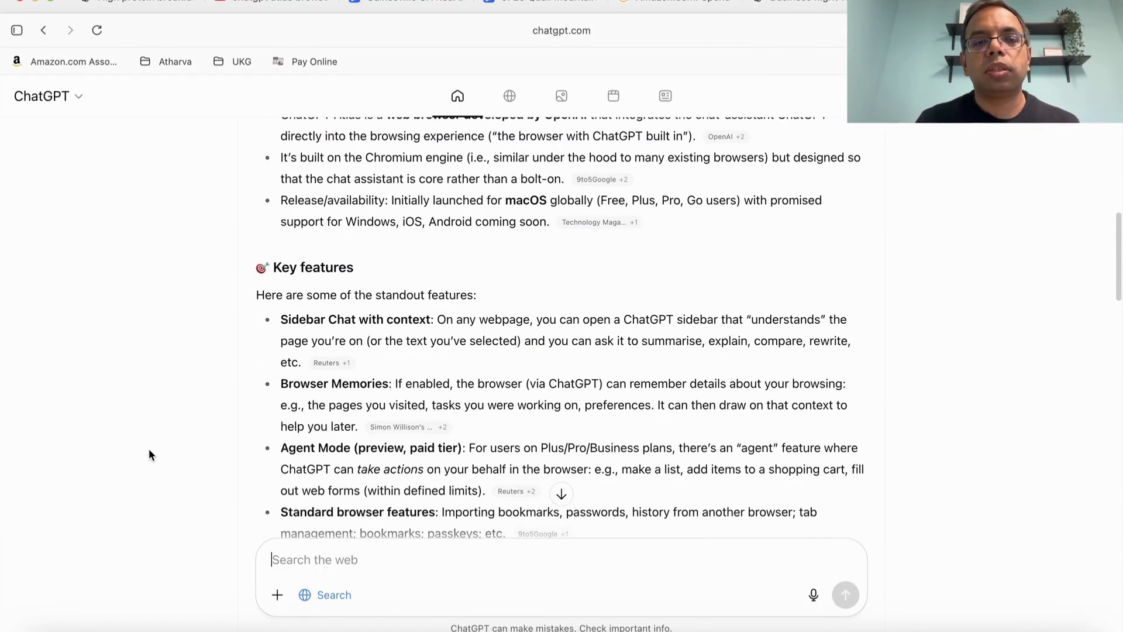
scroll(148, 454, up, 10)
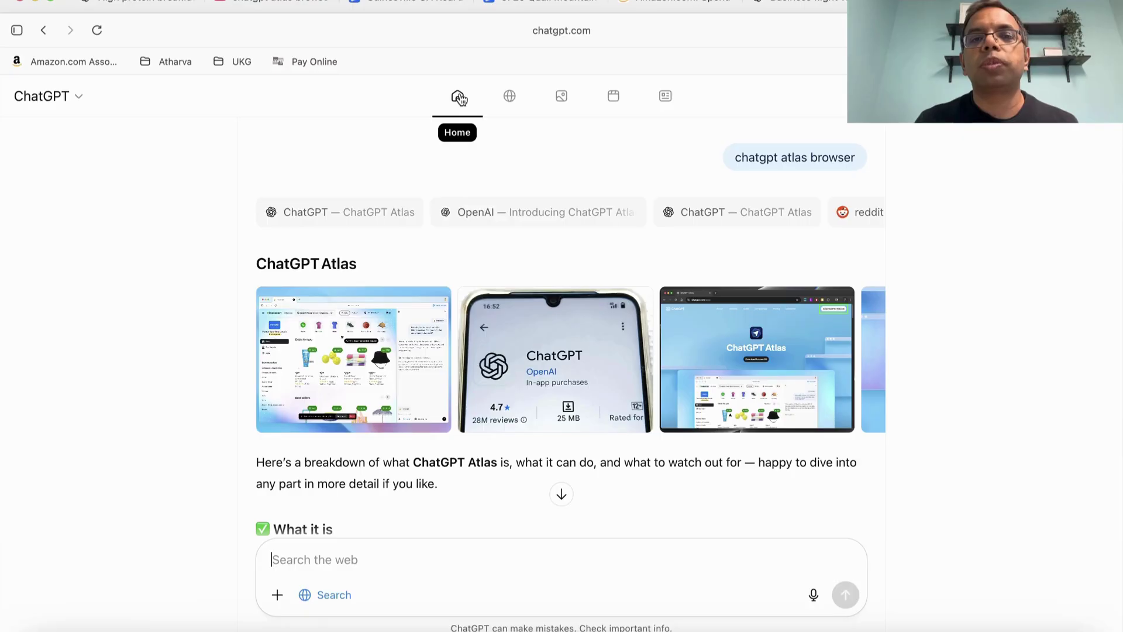
click(510, 98)
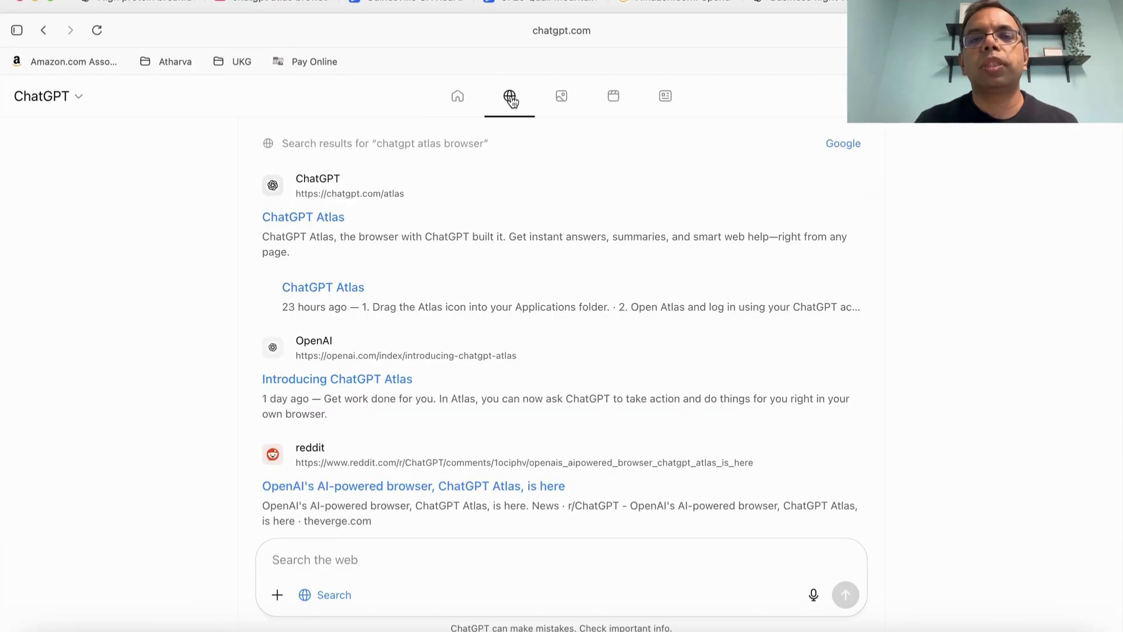
click(309, 217)
scroll(146, 435, down, 4)
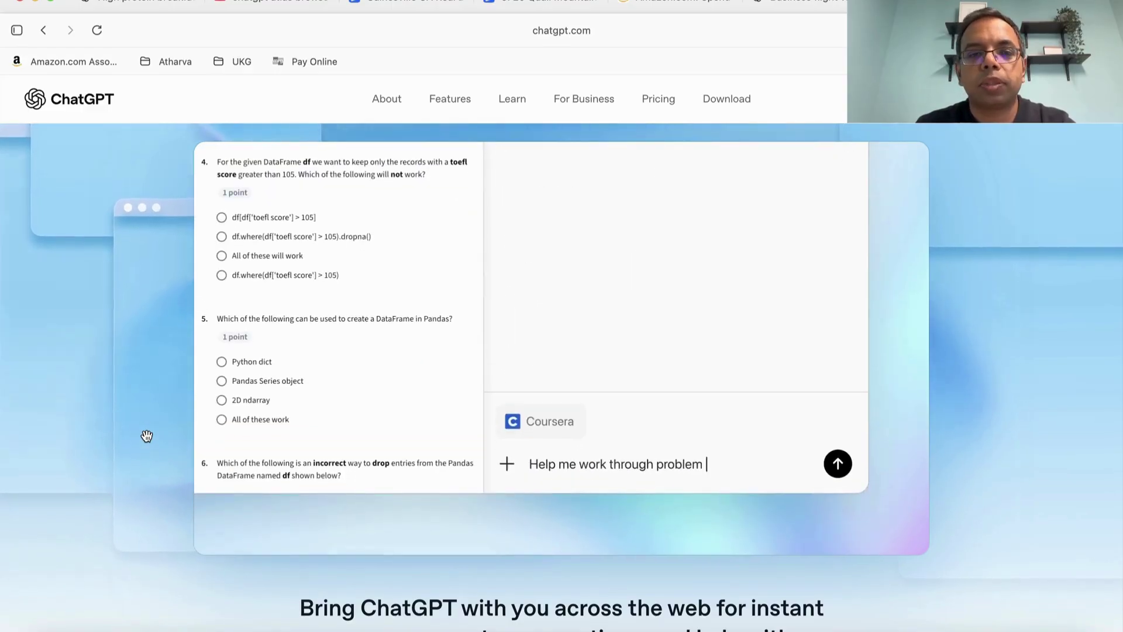
scroll(272, 327, up, 1)
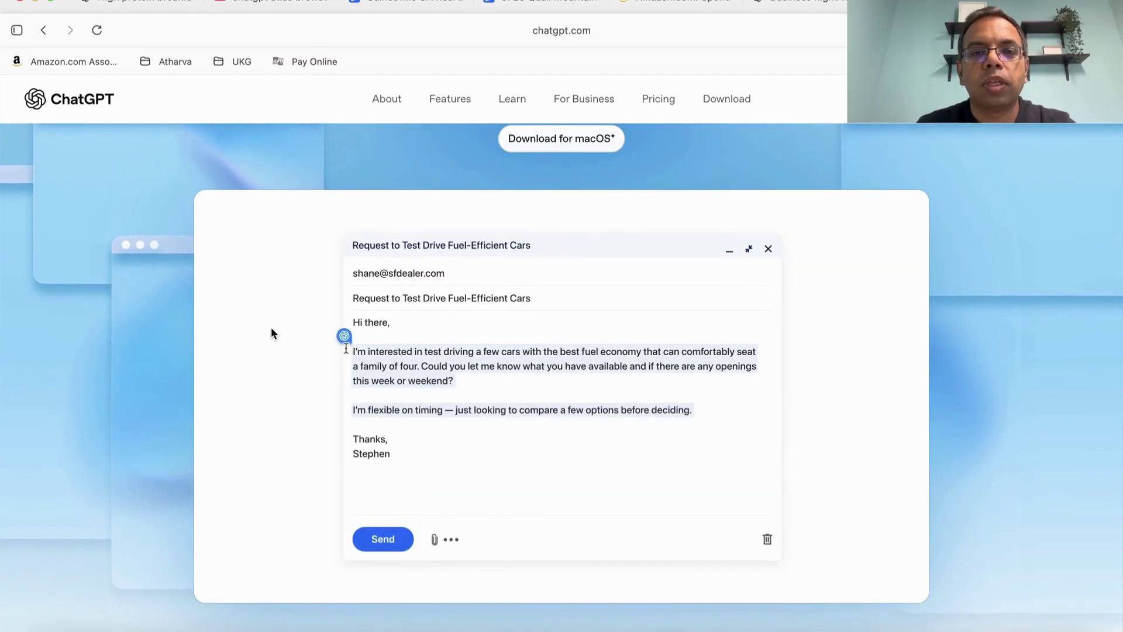
mouse_move(350, 361)
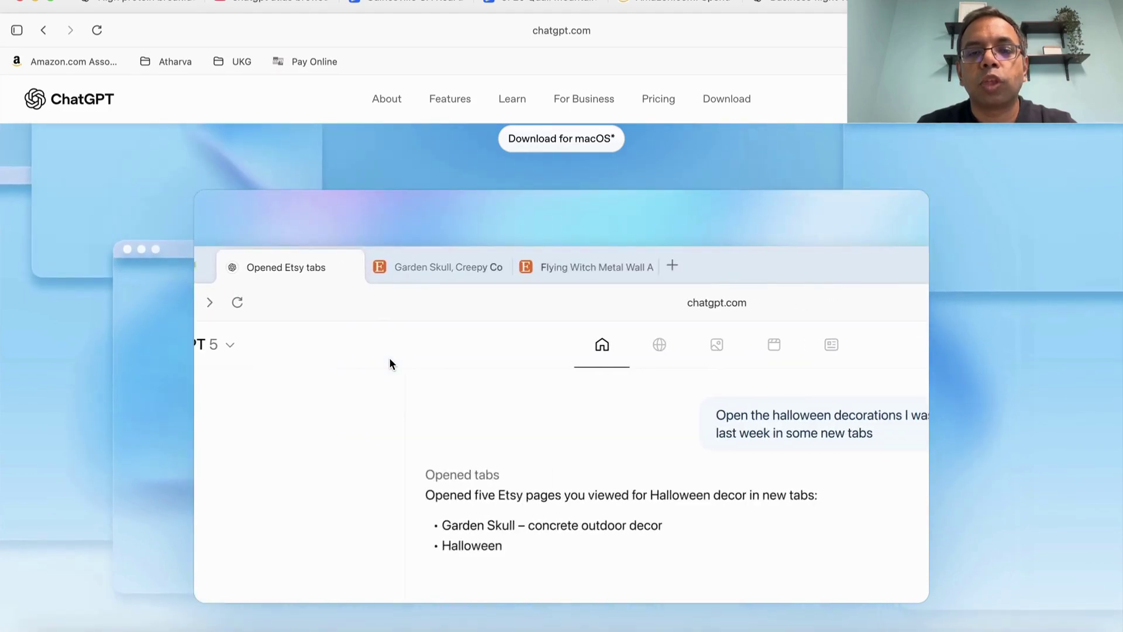
scroll(390, 360, down, 3)
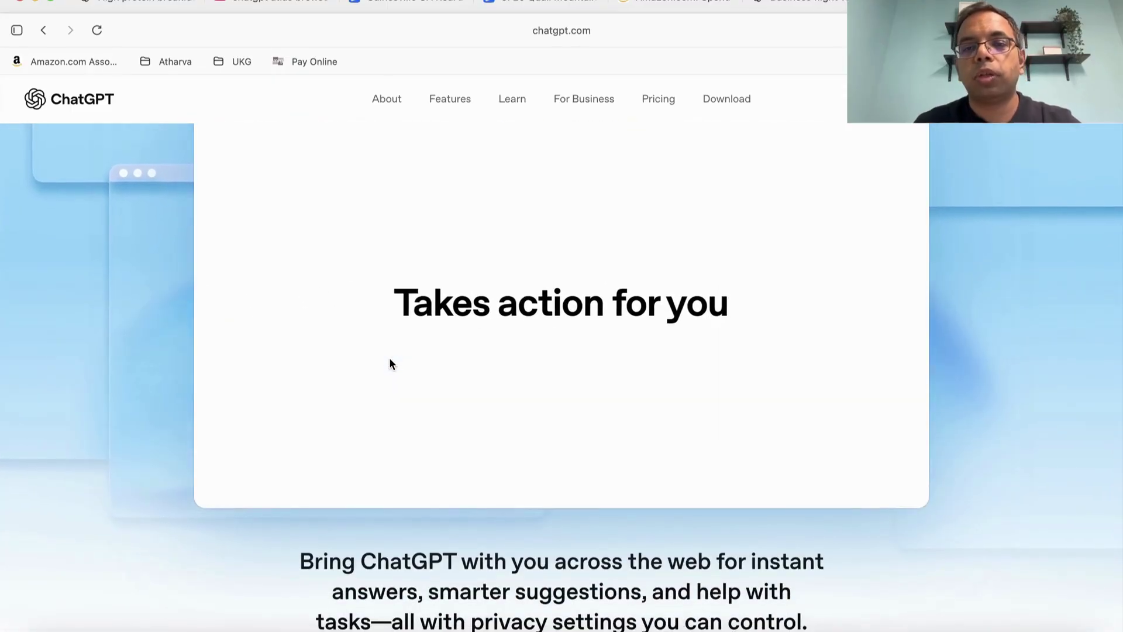
scroll(390, 364, up, 1)
scroll(390, 364, up, 3)
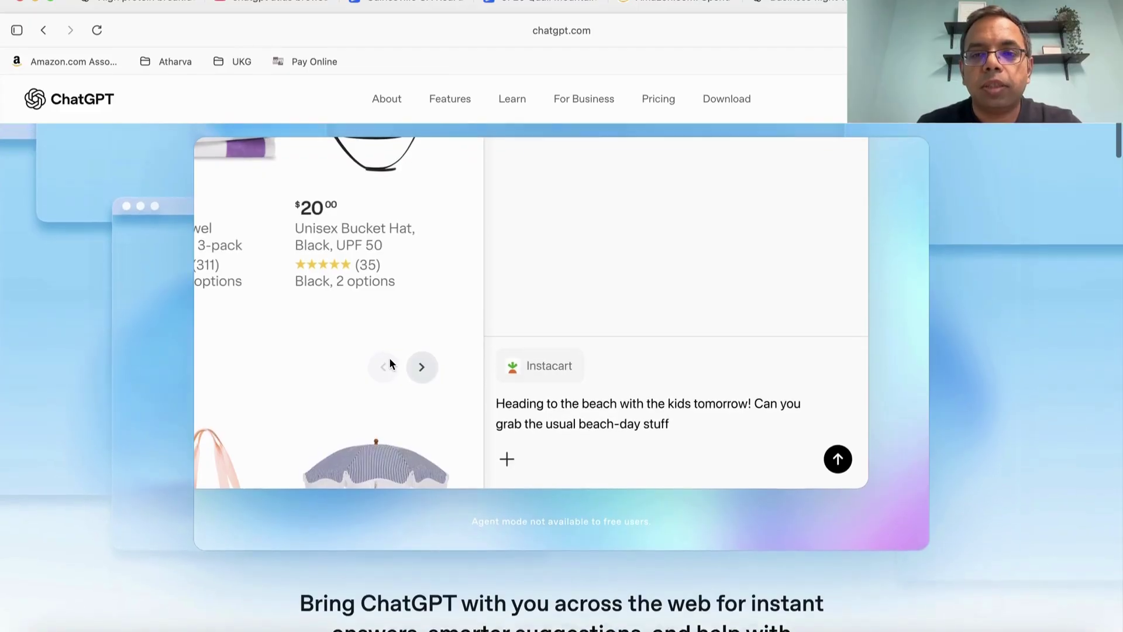